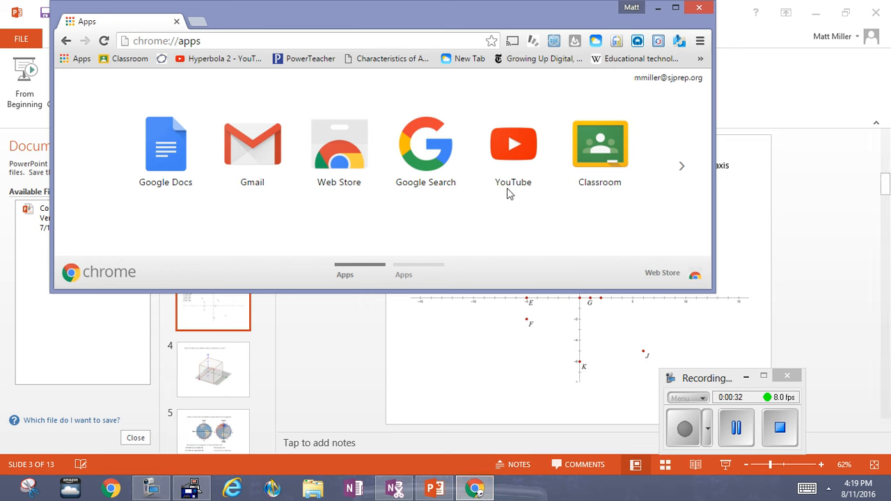
# Open GeoGebra's Math Apps page in a maximized browser window and launch the Geometry app
pyautogui.click(682, 168)
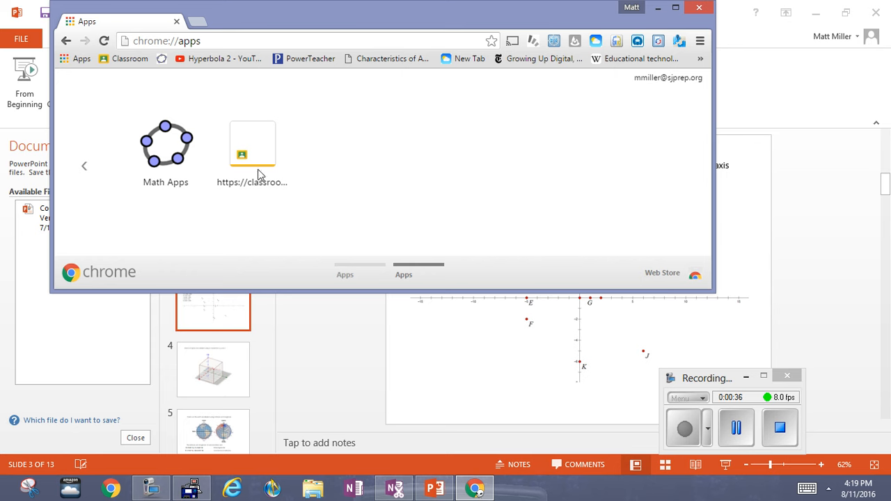
pyautogui.click(170, 171)
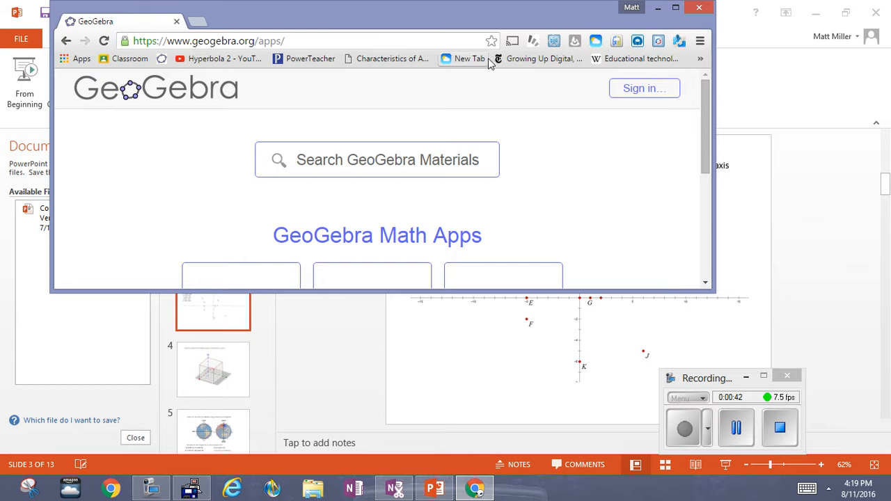
pyautogui.click(675, 7)
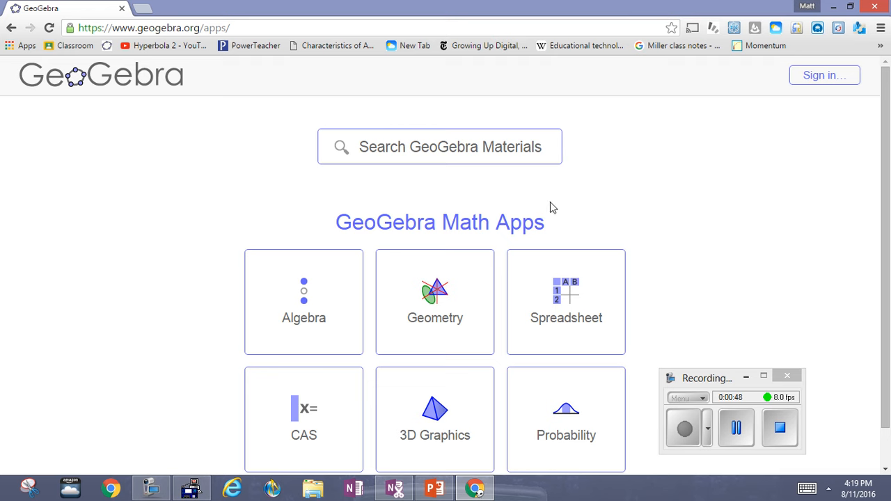
pyautogui.moveTo(712, 383); pyautogui.dragTo(742, 420)
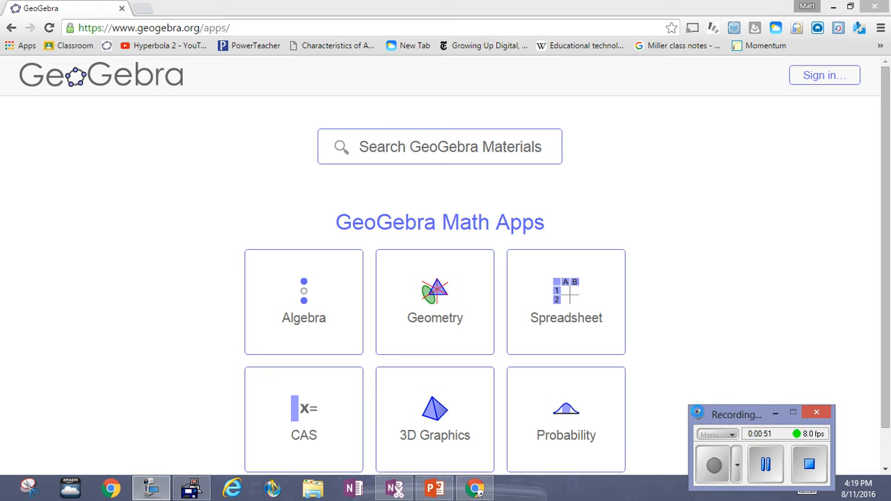
pyautogui.click(428, 326)
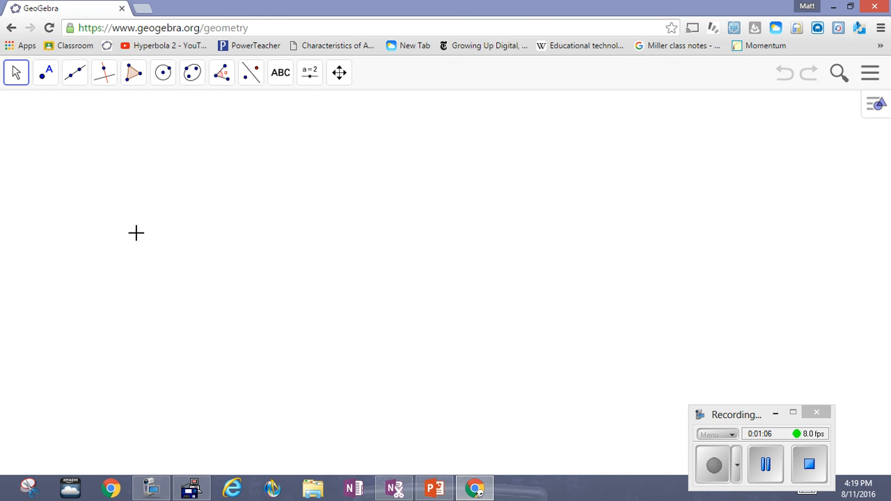
# Place two free points with the Point tool in the drawing area, the second farther right and higher than the first
pyautogui.moveTo(135, 234); pyautogui.dragTo(115, 225)
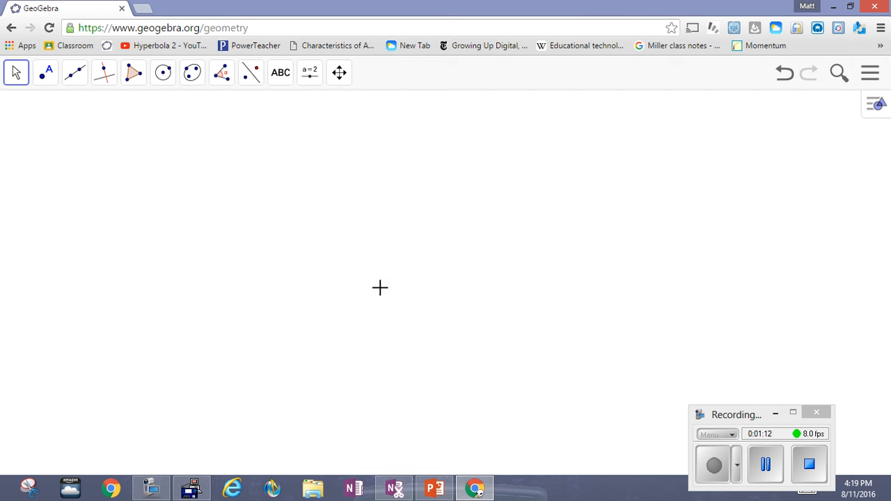
pyautogui.click(41, 80)
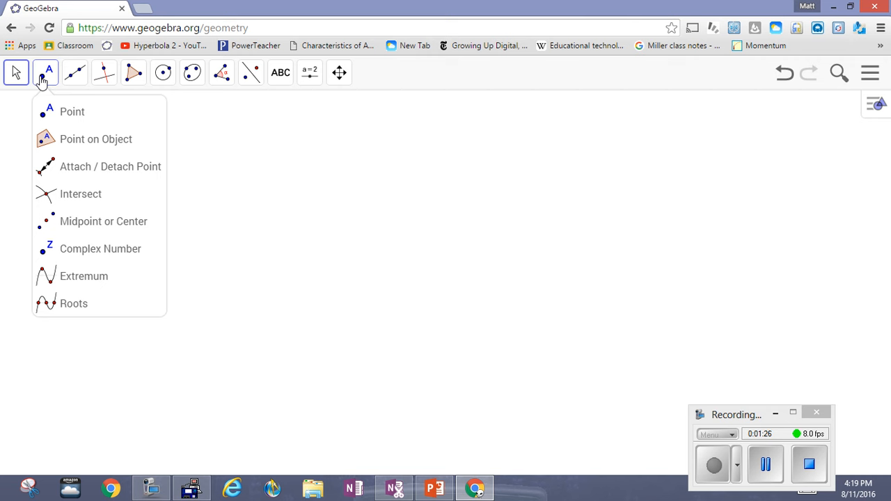
pyautogui.click(70, 112)
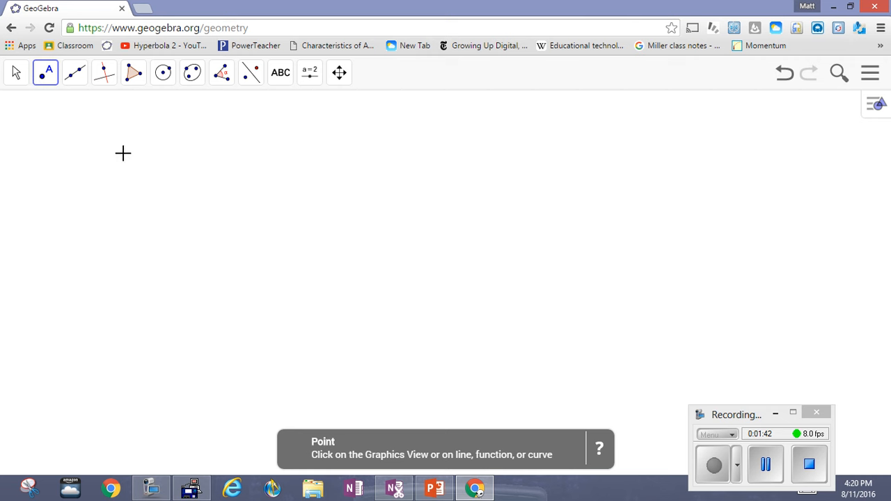
pyautogui.click(165, 284)
pyautogui.moveTo(165, 284); pyautogui.dragTo(202, 270)
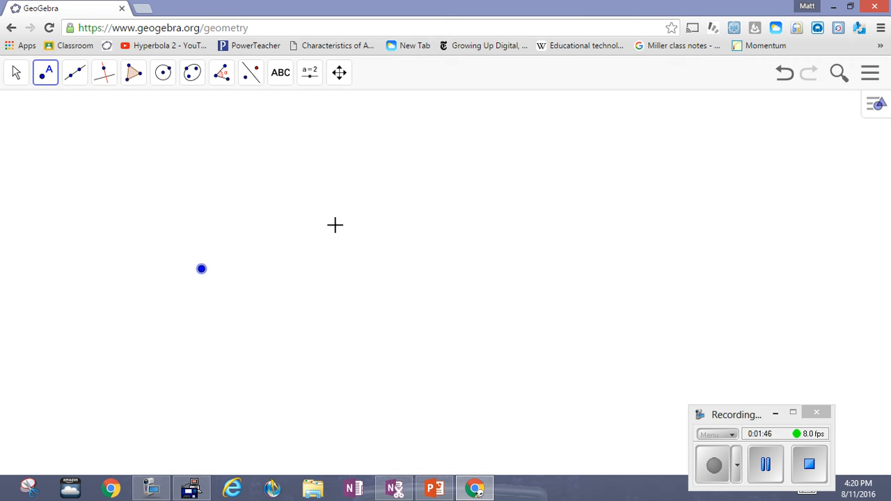
pyautogui.click(498, 195)
# Show the labels of both points, A and B
pyautogui.click(201, 271)
pyautogui.rightClick(201, 271)
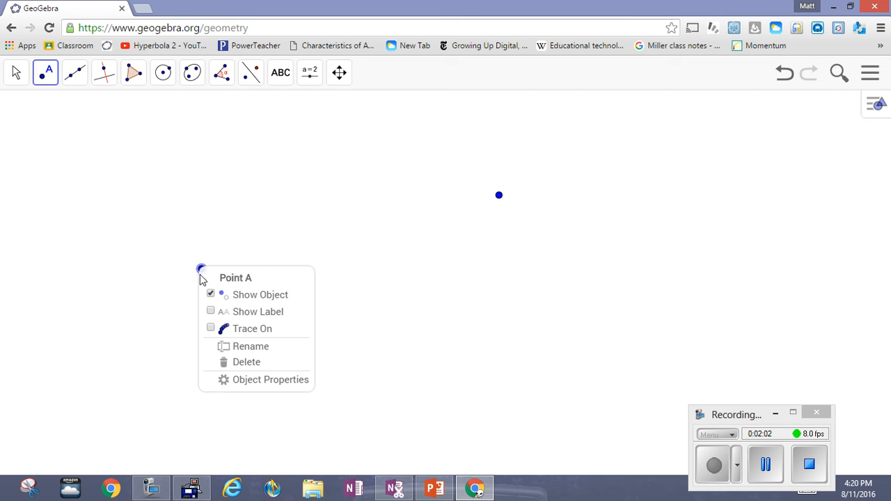
pyautogui.click(210, 312)
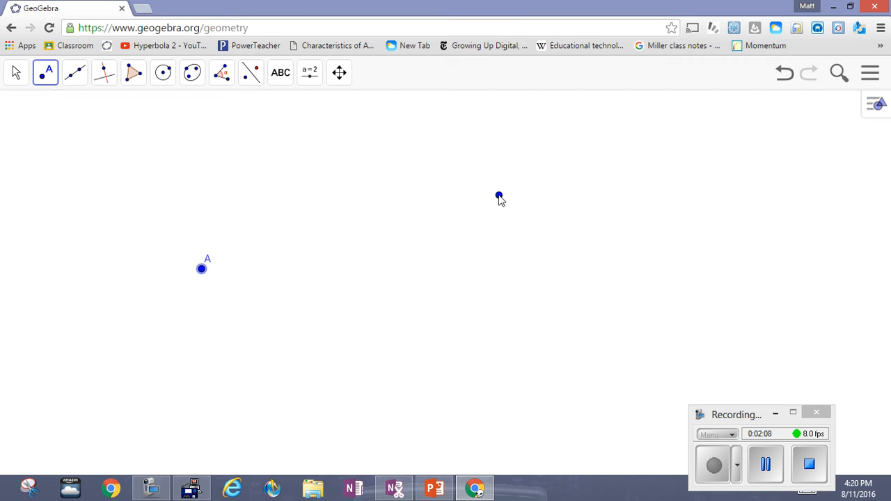
pyautogui.rightClick(499, 197)
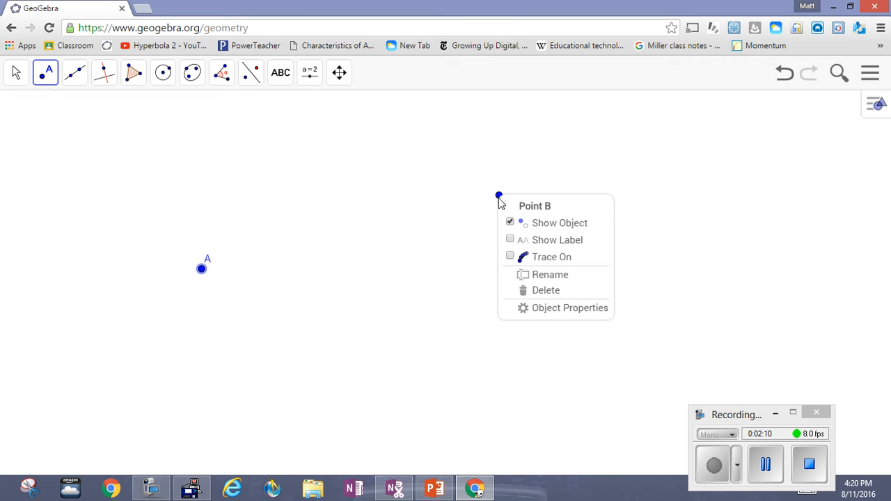
pyautogui.click(514, 241)
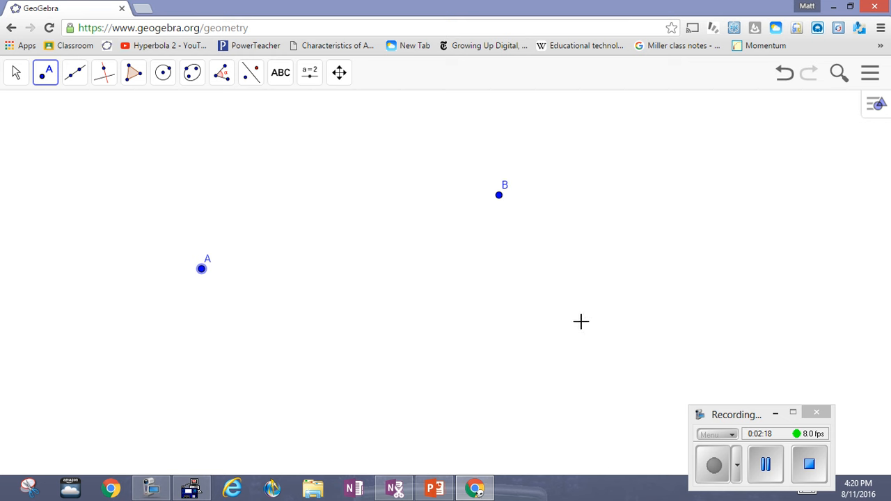
# Add two more free points, C below B and D lower to its left, and show their labels
pyautogui.click(582, 323)
pyautogui.click(436, 401)
pyautogui.rightClick(582, 323)
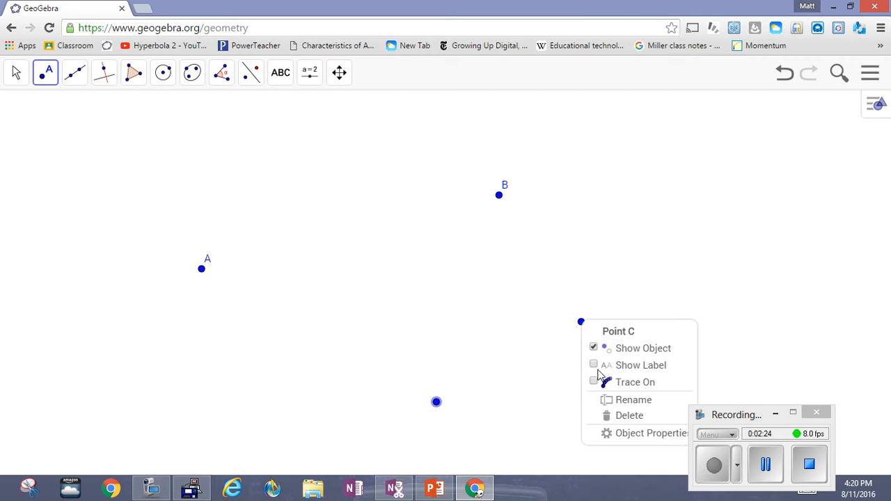
pyautogui.click(596, 366)
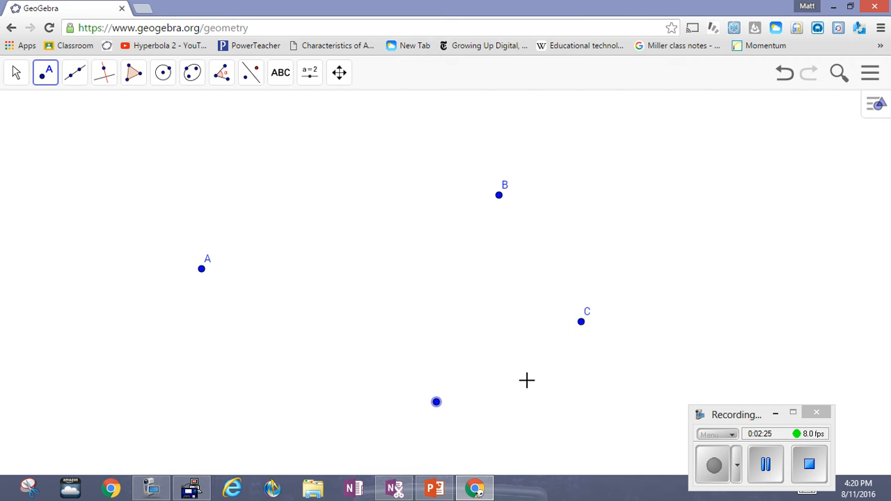
pyautogui.rightClick(437, 404)
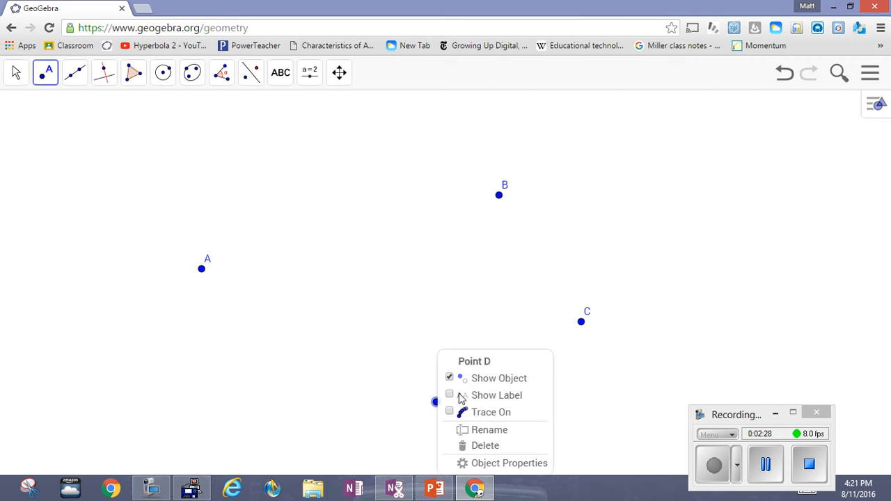
pyautogui.click(462, 395)
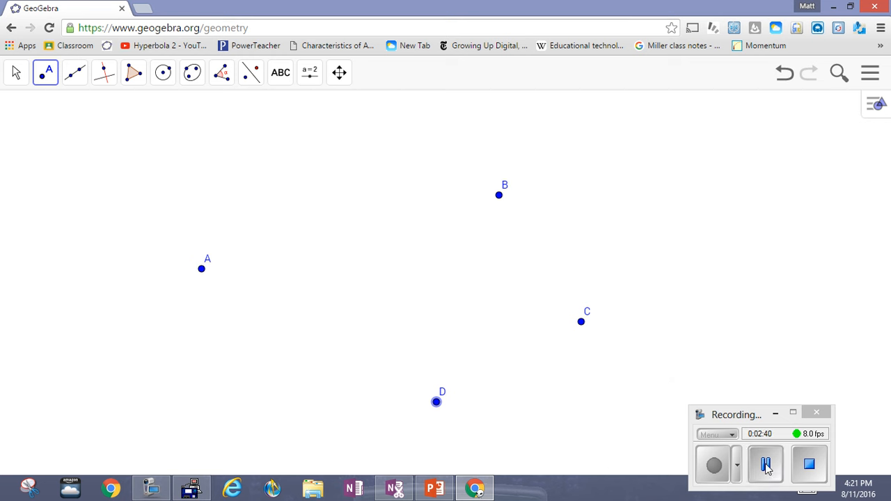
# Move points A and B higher, D below A and C below B so the four form a rough quadrilateral
pyautogui.click(765, 468)
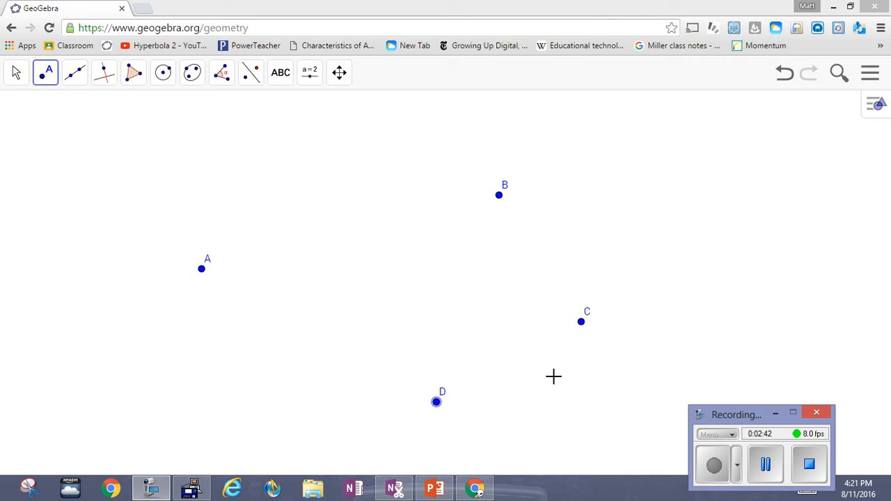
pyautogui.click(17, 78)
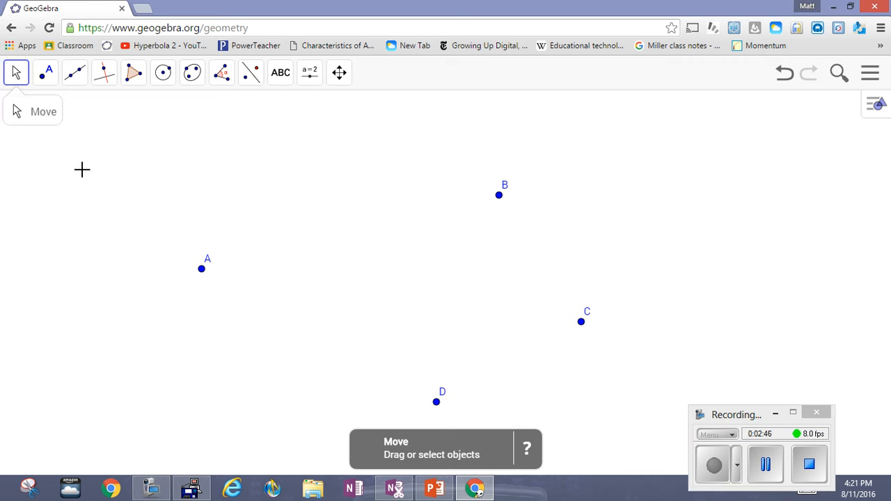
pyautogui.moveTo(202, 268); pyautogui.dragTo(219, 173)
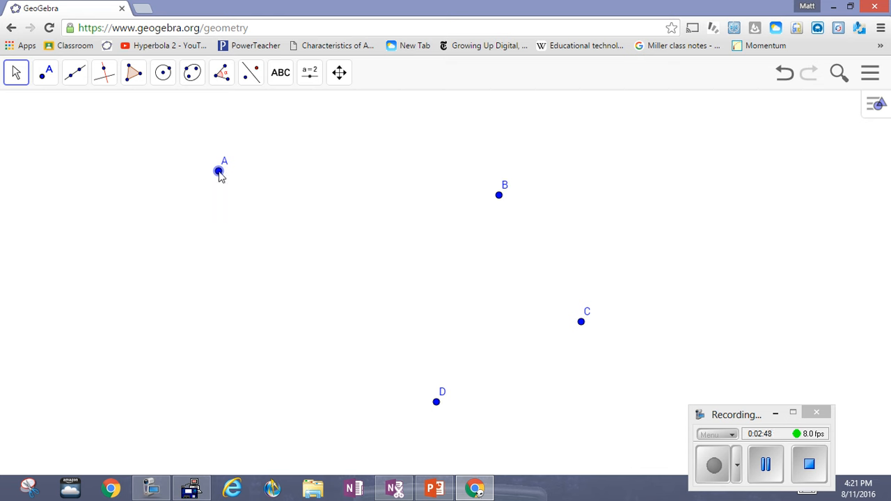
pyautogui.moveTo(497, 202); pyautogui.dragTo(533, 175)
pyautogui.moveTo(436, 402); pyautogui.dragTo(287, 371)
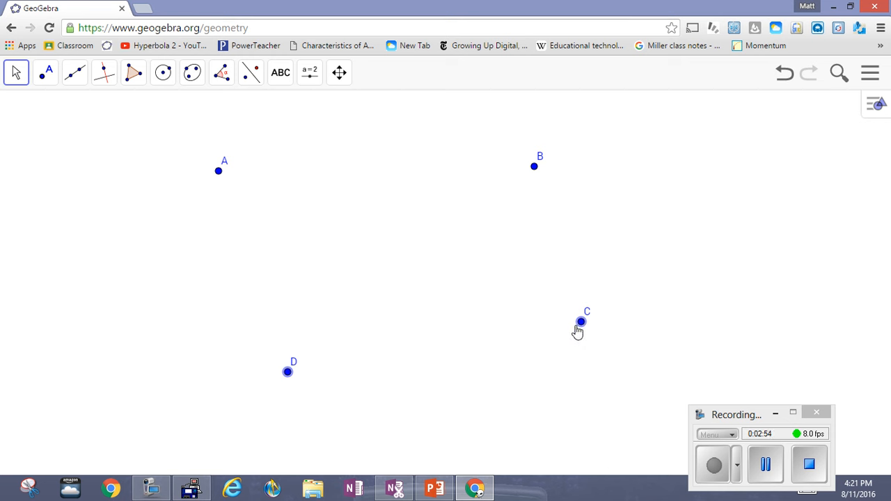
pyautogui.moveTo(582, 323); pyautogui.dragTo(544, 349)
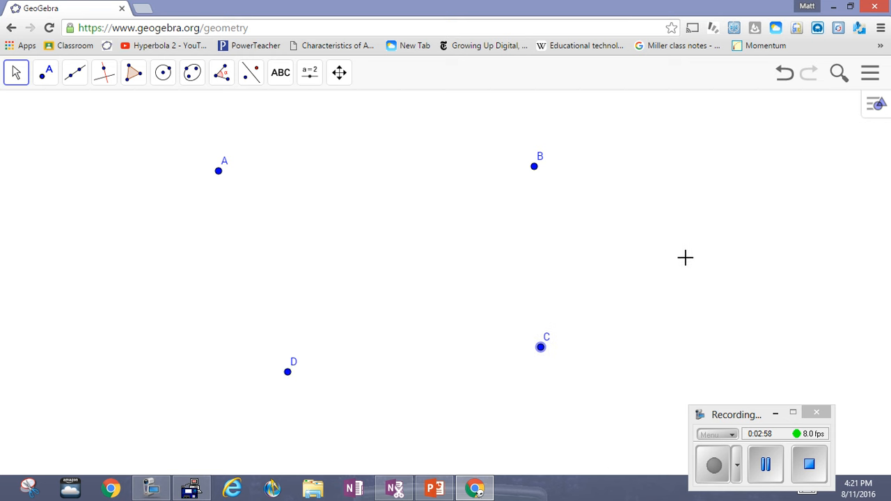
# Show the coordinate axes and the square grid in the drawing area
pyautogui.click(875, 113)
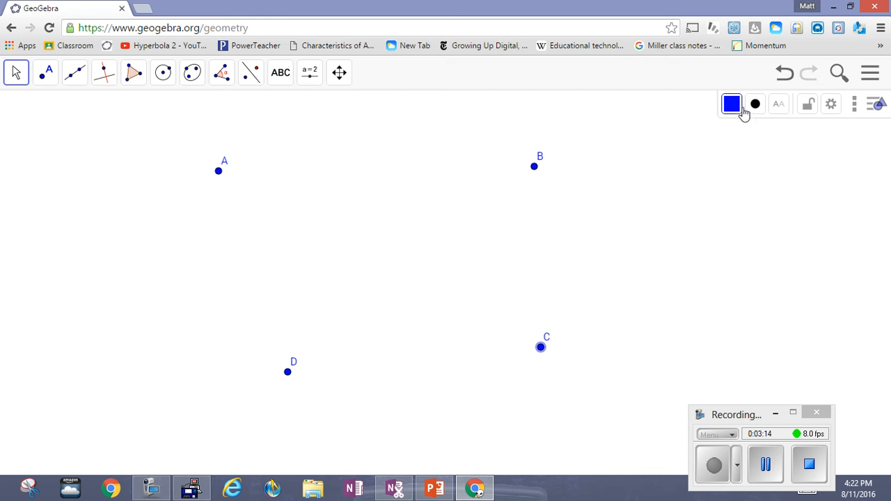
pyautogui.click(645, 208)
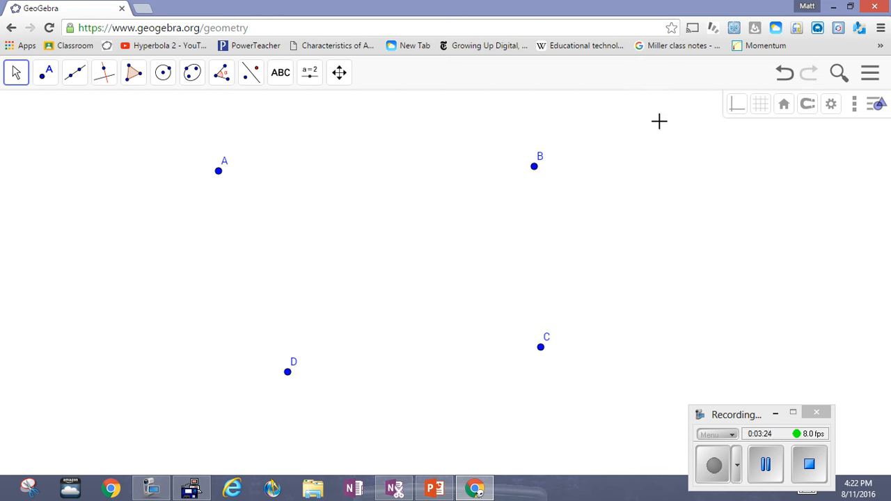
pyautogui.click(875, 105)
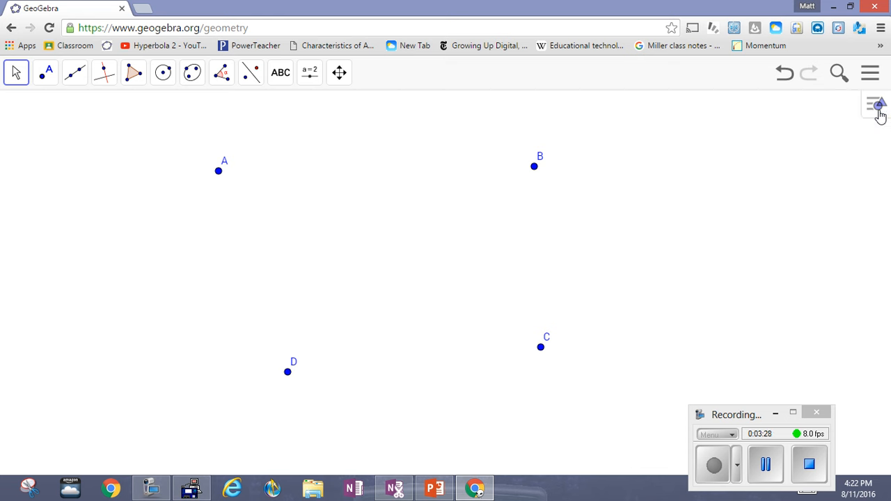
pyautogui.click(877, 108)
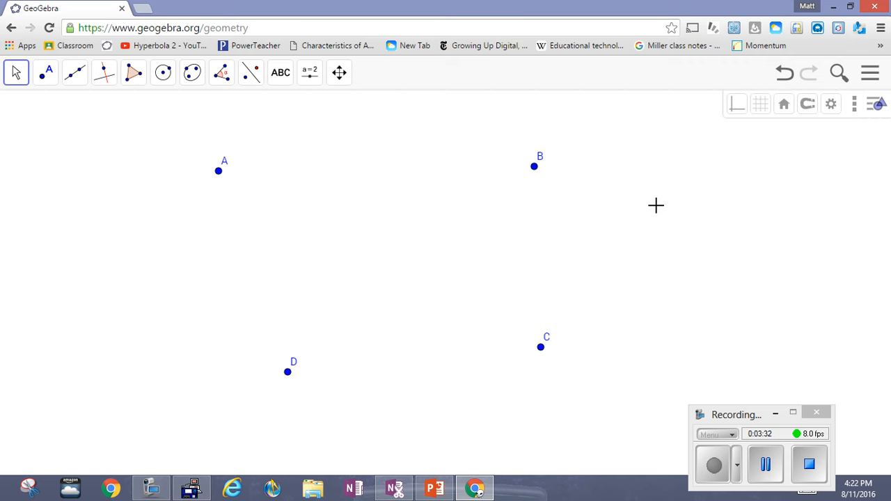
pyautogui.click(735, 106)
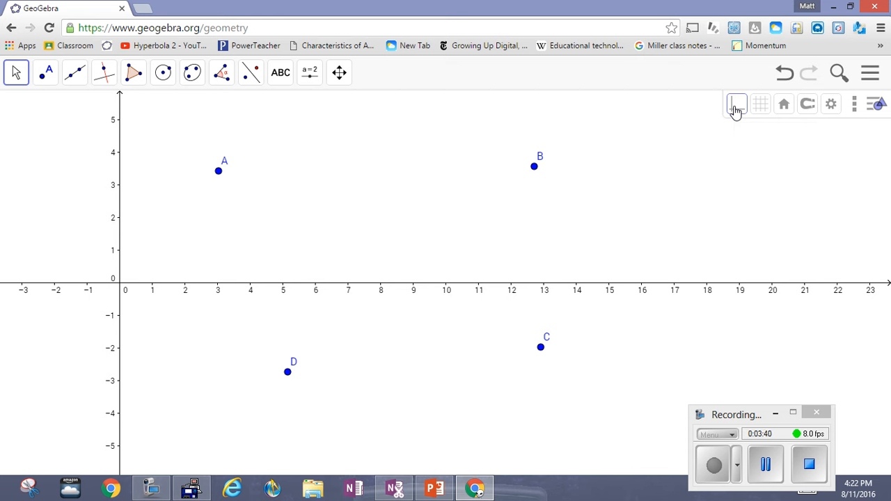
pyautogui.click(763, 113)
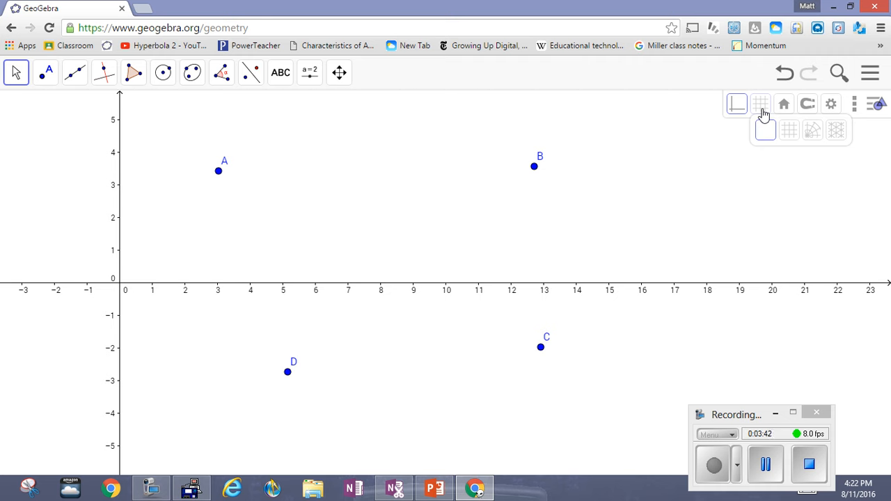
pyautogui.click(788, 133)
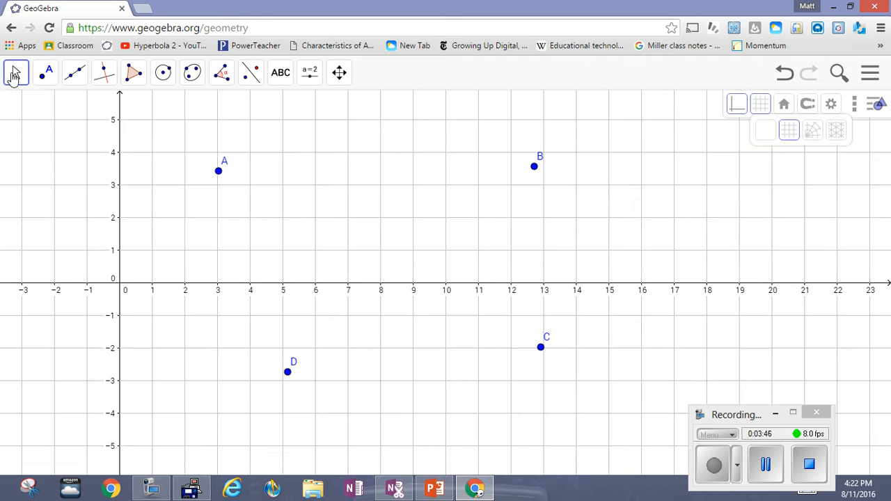
# Move point A to the grid intersection (5, 1) and point D to (-1, 2)
pyautogui.click(14, 74)
pyautogui.click(218, 172)
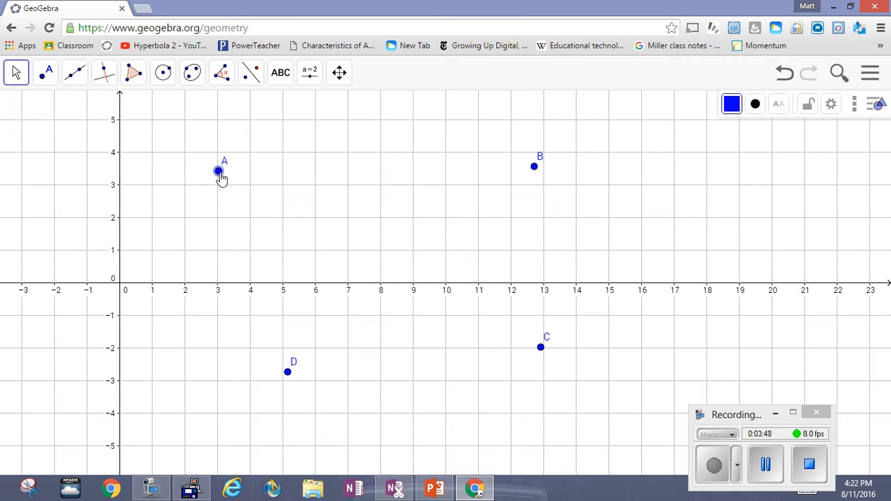
pyautogui.moveTo(220, 178); pyautogui.dragTo(222, 179)
pyautogui.moveTo(220, 175); pyautogui.dragTo(285, 254)
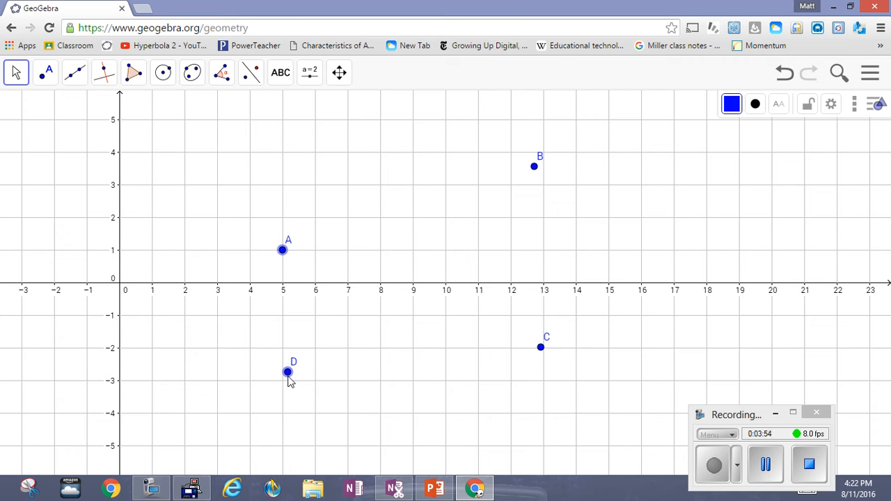
pyautogui.moveTo(290, 376); pyautogui.dragTo(89, 224)
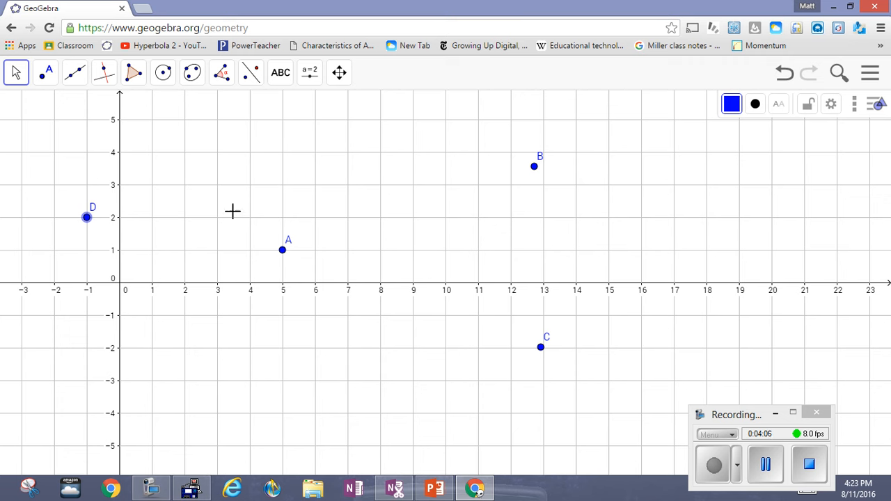
pyautogui.click(765, 468)
pyautogui.click(714, 472)
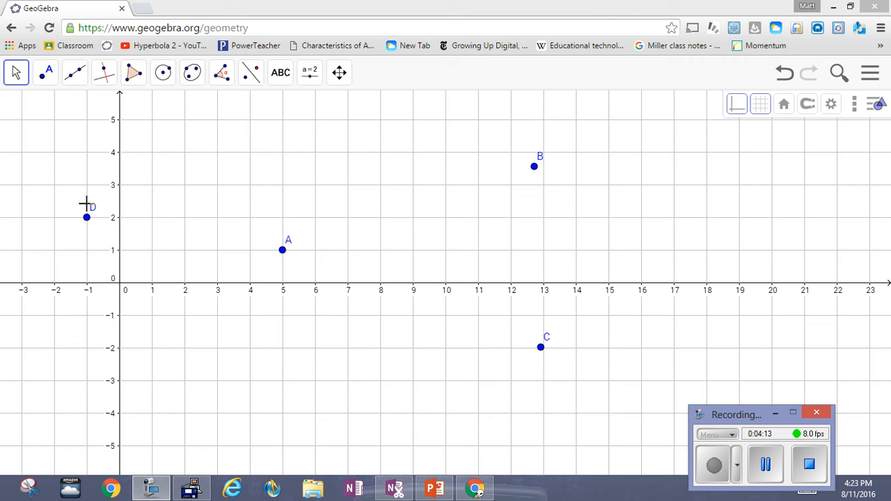
# Set the labels of points D and A to show Name & Value
pyautogui.rightClick(87, 219)
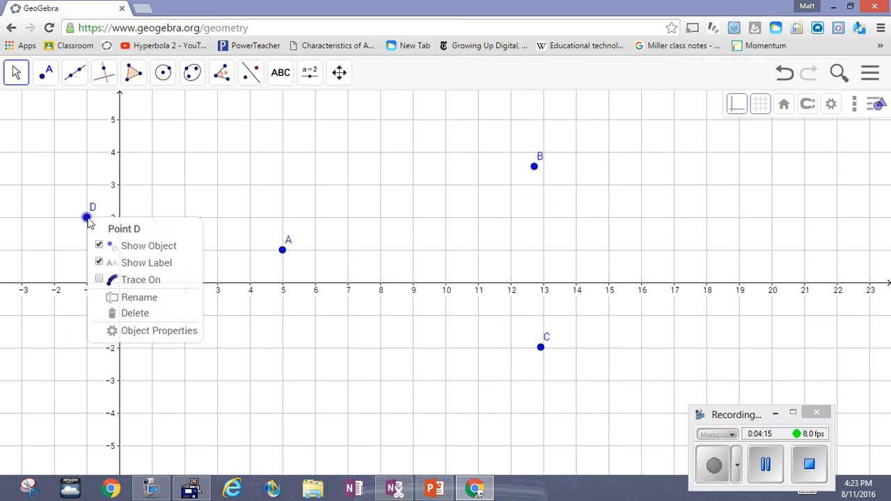
pyautogui.click(129, 331)
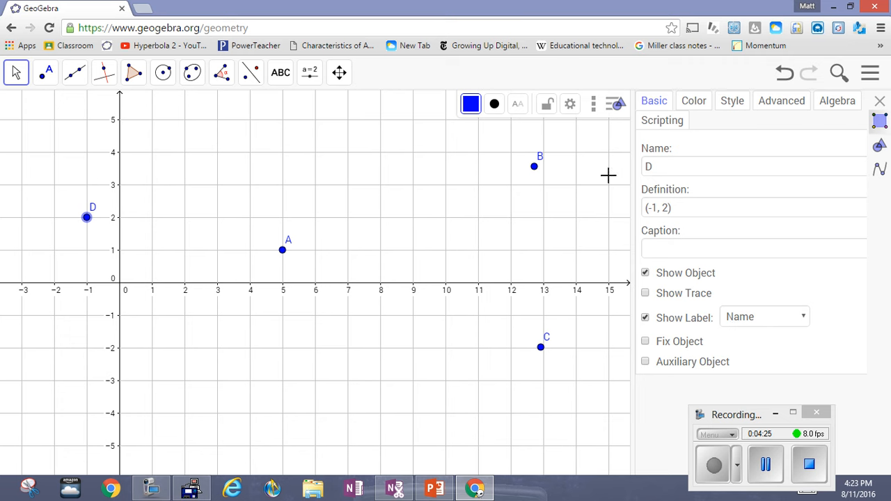
pyautogui.click(805, 317)
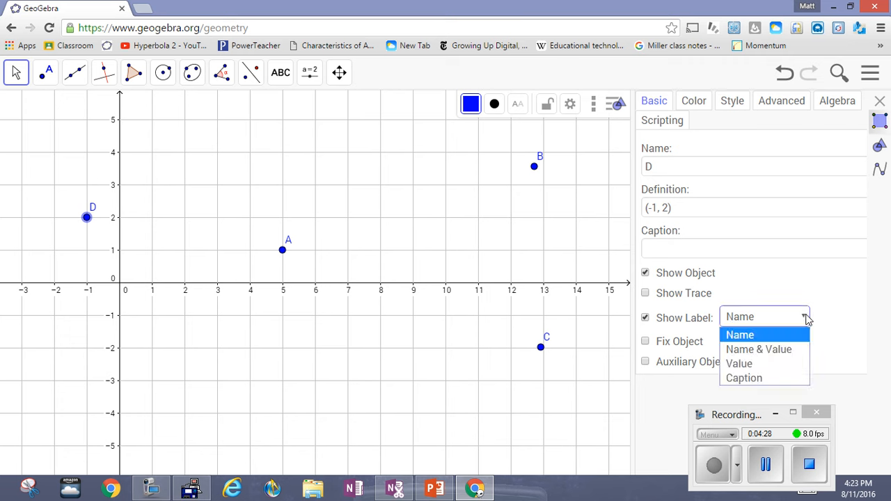
pyautogui.click(801, 349)
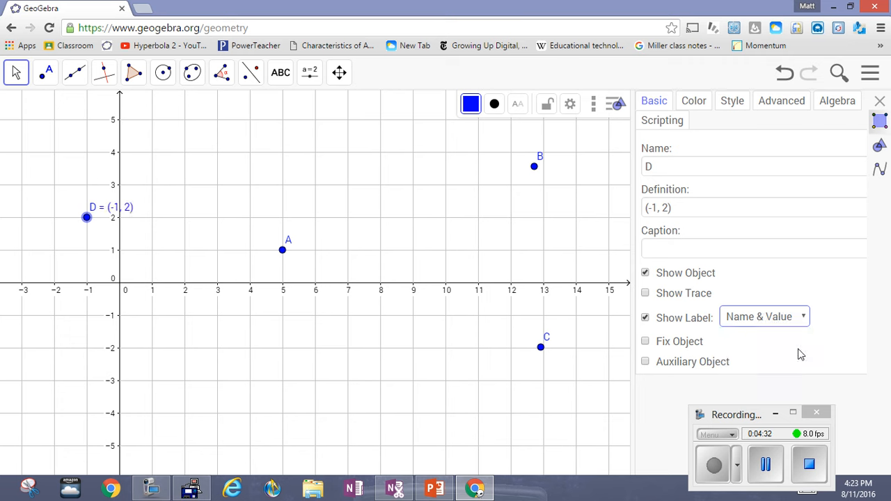
pyautogui.click(283, 251)
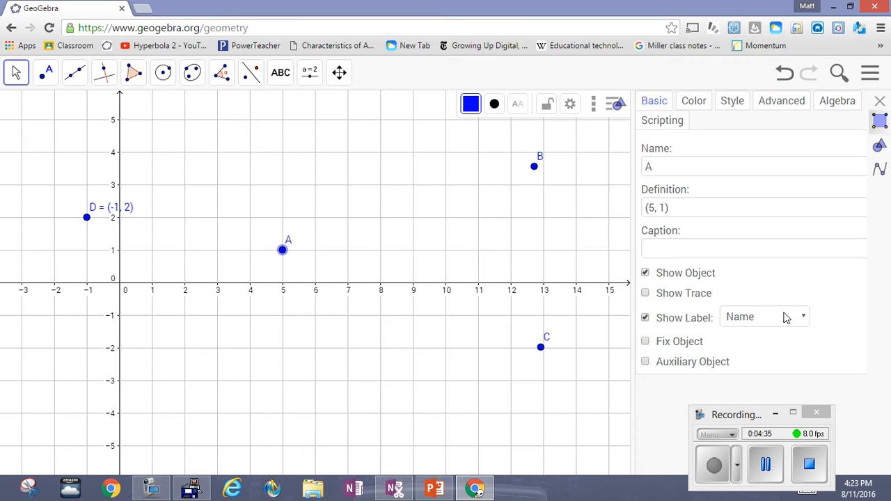
pyautogui.click(804, 318)
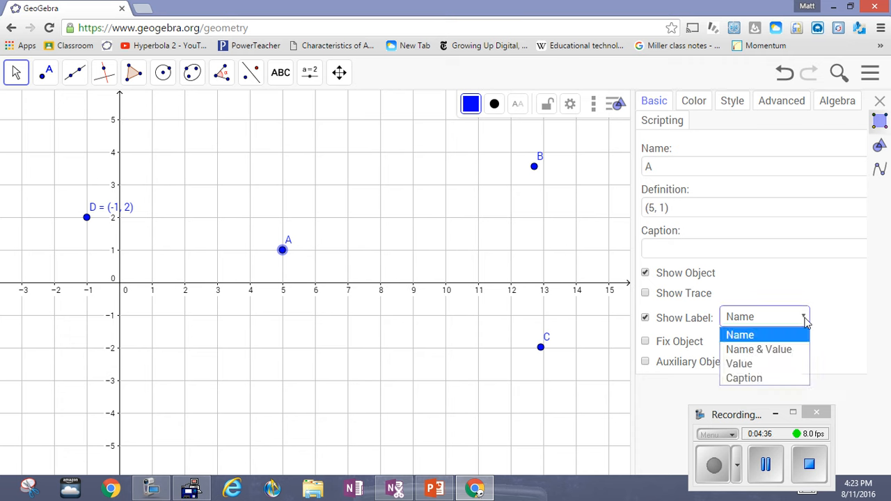
pyautogui.click(794, 350)
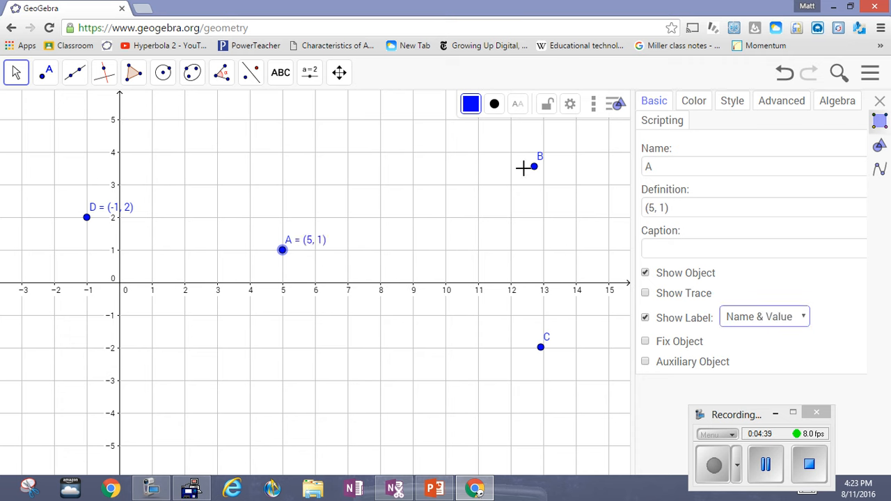
# Set the labels of points B and C to Name & Value and close the object properties
pyautogui.click(535, 174)
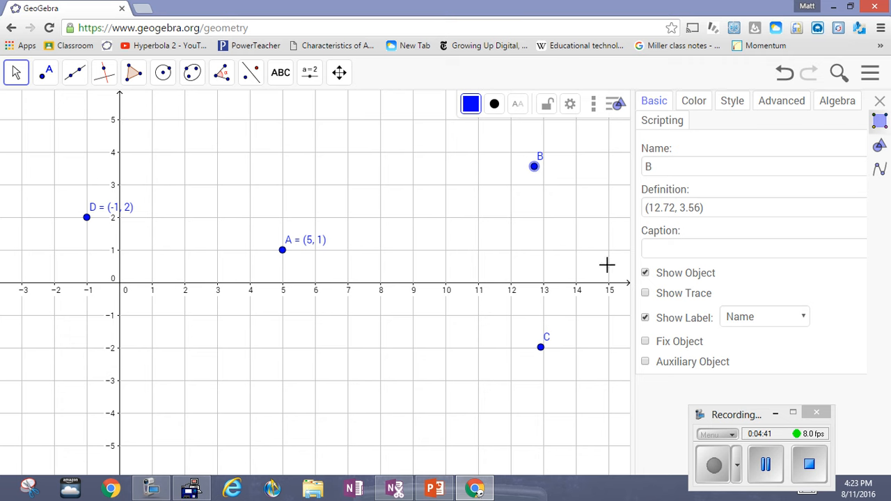
pyautogui.click(803, 317)
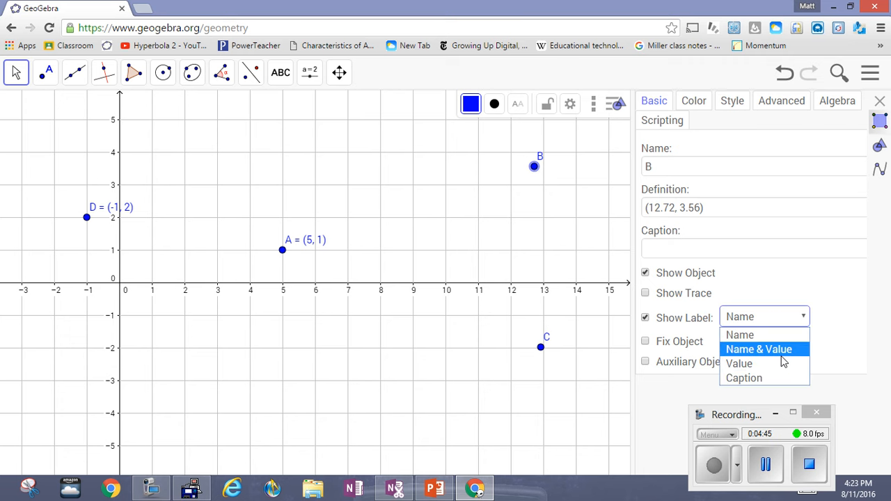
pyautogui.click(781, 349)
pyautogui.click(540, 347)
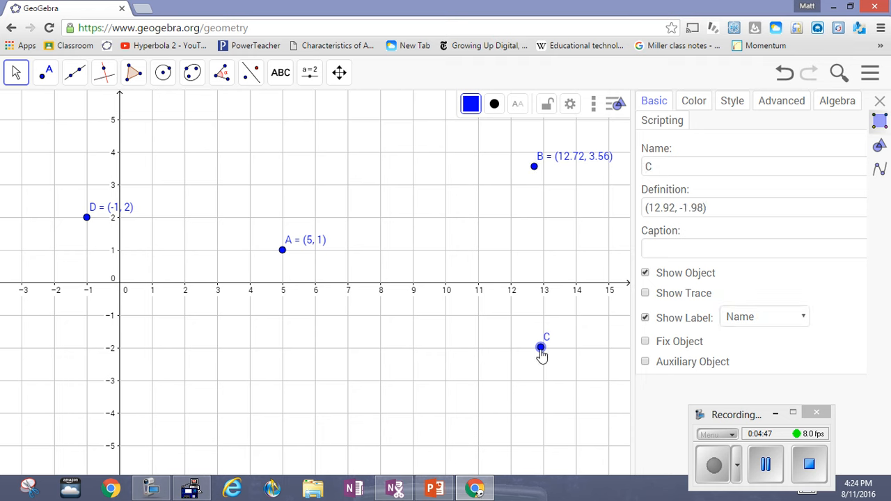
pyautogui.rightClick(541, 349)
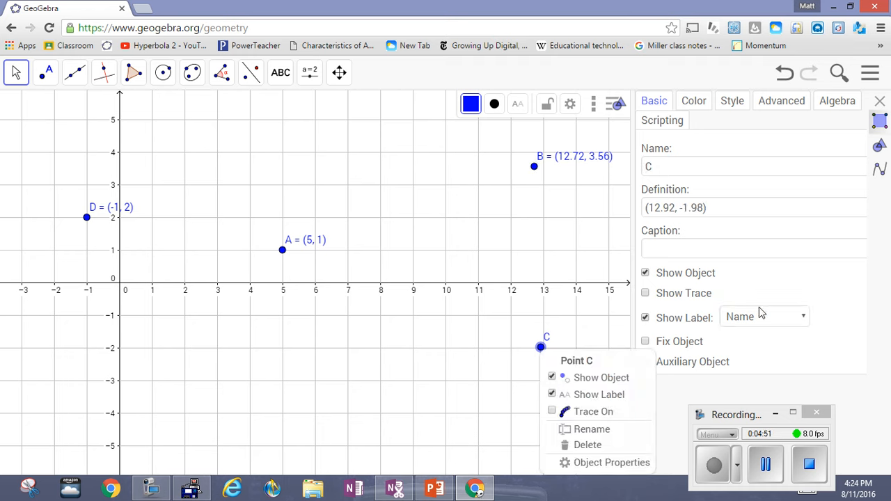
pyautogui.click(805, 318)
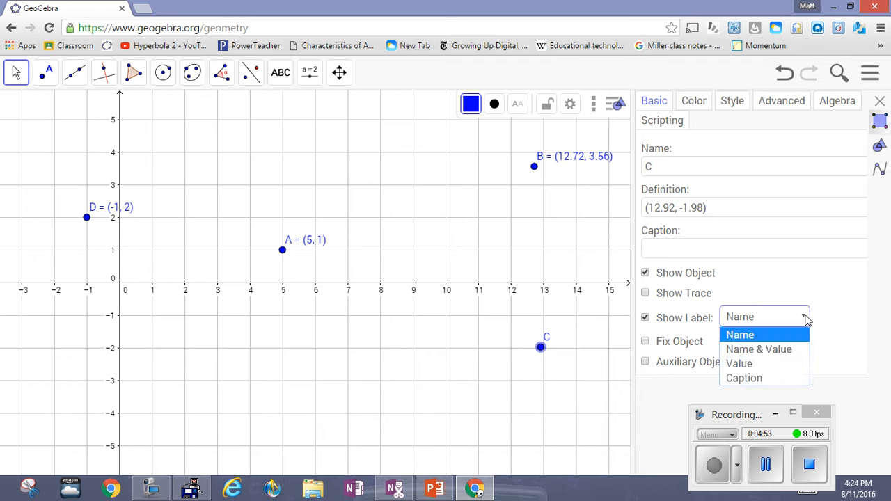
pyautogui.click(799, 351)
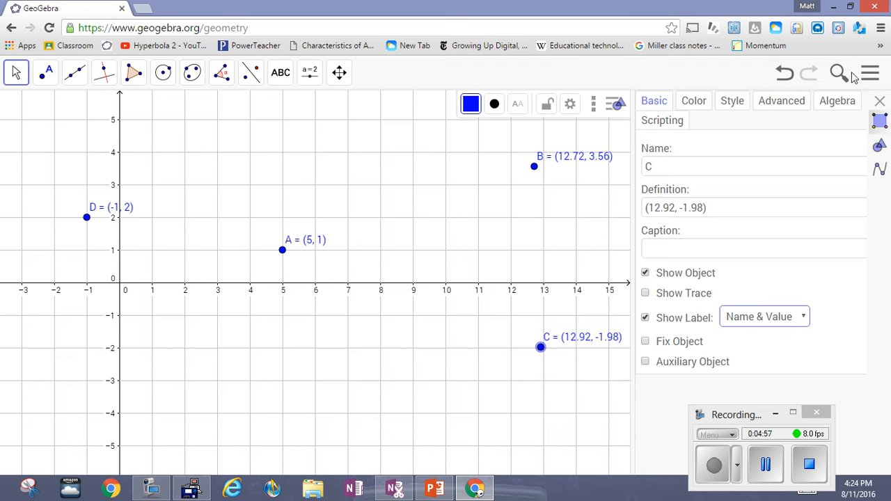
pyautogui.click(880, 101)
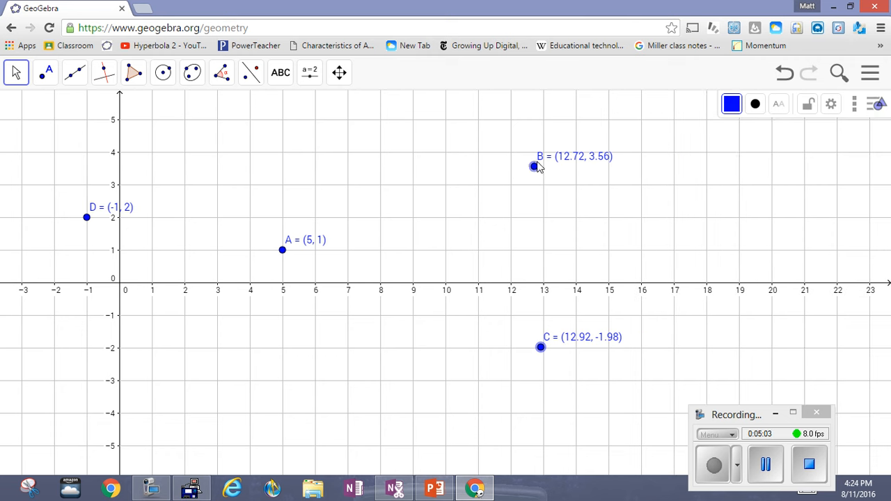
# Move point B to the grid intersection (11, 4) and lock it in place
pyautogui.moveTo(536, 165); pyautogui.dragTo(479, 161)
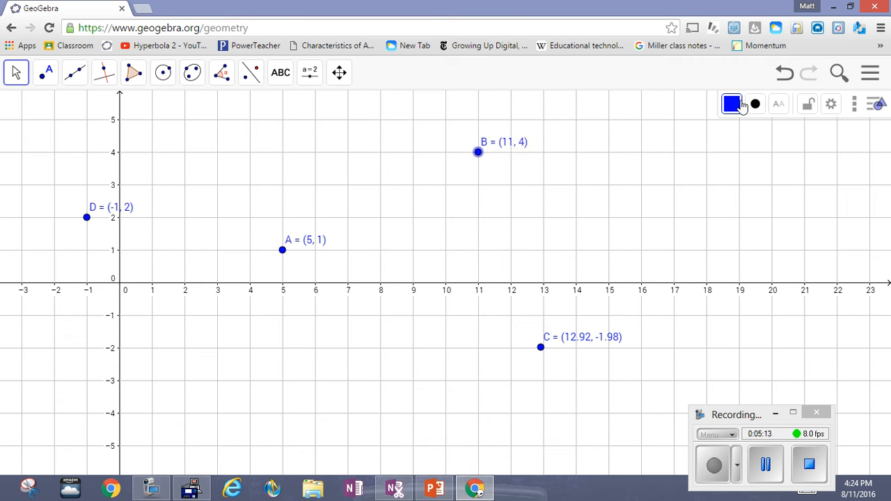
pyautogui.click(878, 107)
pyautogui.click(878, 107)
pyautogui.click(808, 112)
pyautogui.click(808, 112)
pyautogui.click(769, 478)
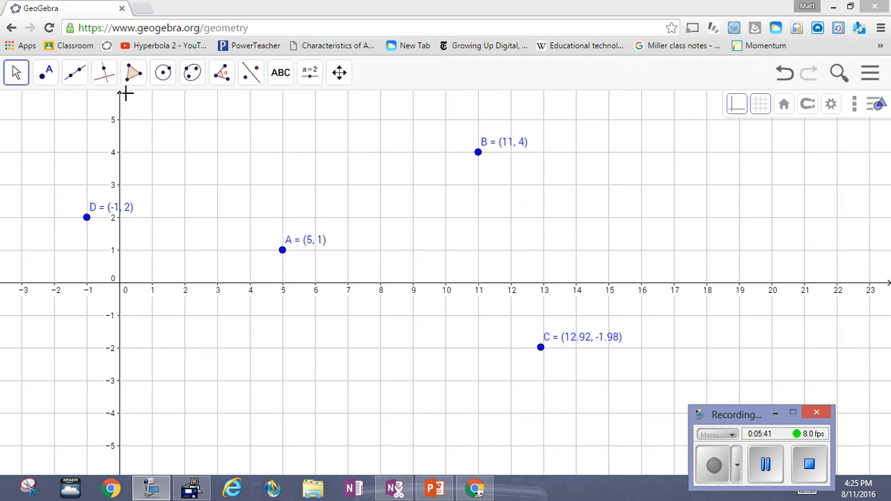
pyautogui.click(45, 71)
pyautogui.moveTo(74, 72)
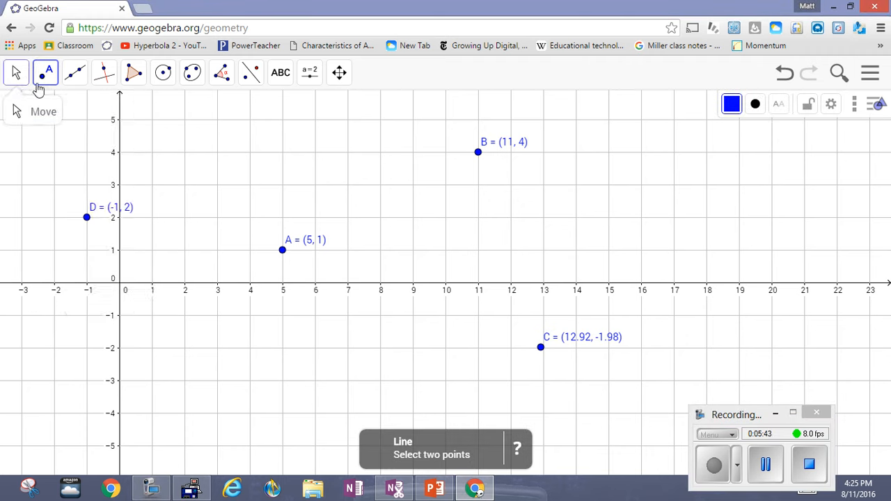
pyautogui.moveTo(43, 79)
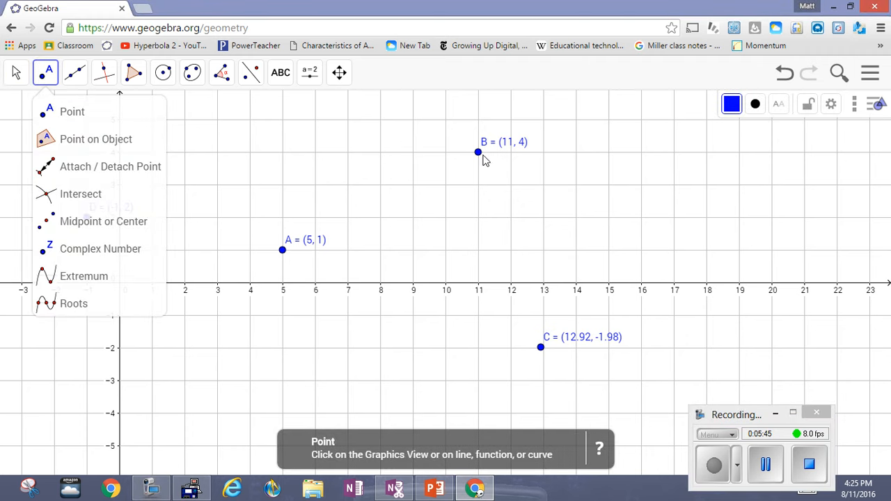
pyautogui.click(16, 74)
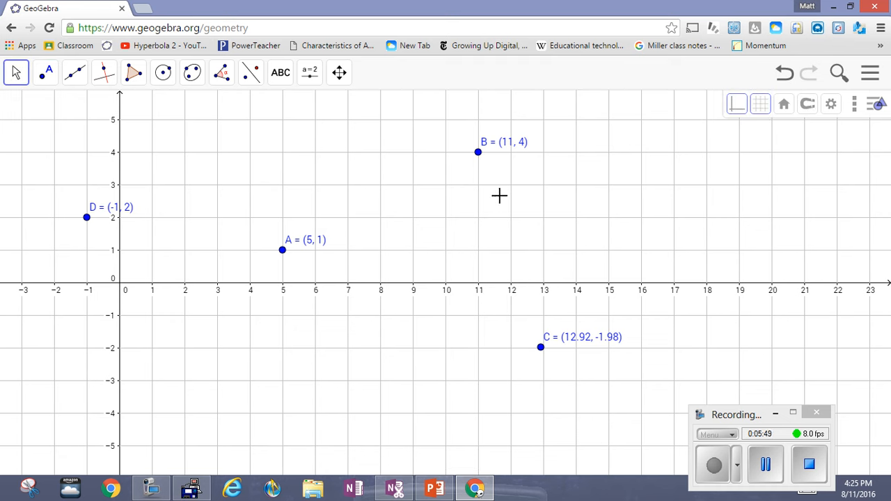
# Set point capturing to Fixed to Grid and move C to (10, -4), A to (3, -3) and D to (1, 3)
pyautogui.click(807, 114)
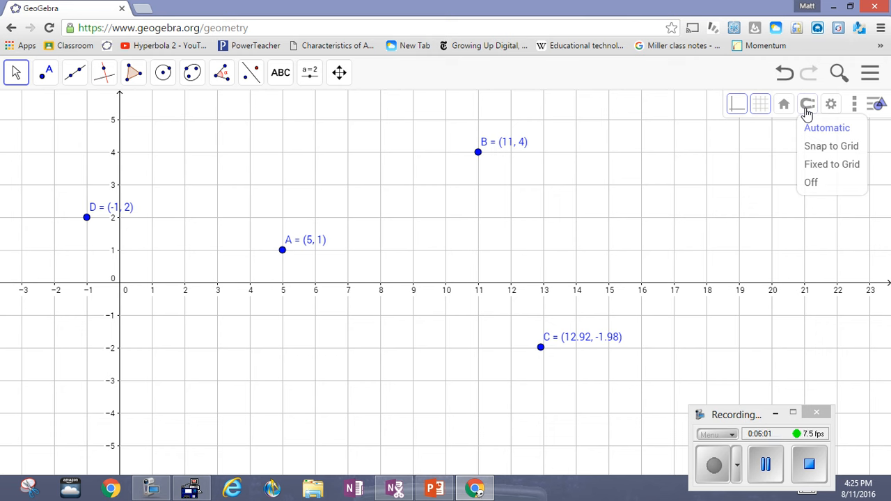
pyautogui.click(832, 165)
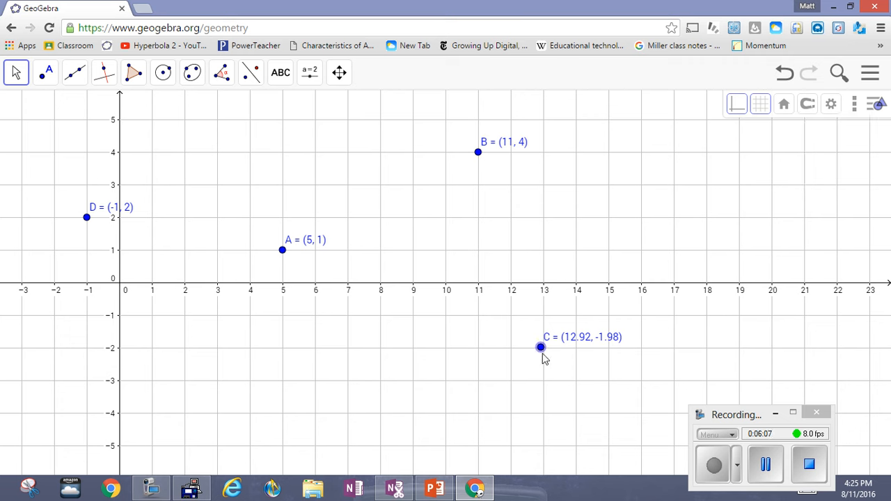
pyautogui.moveTo(543, 355); pyautogui.dragTo(455, 425)
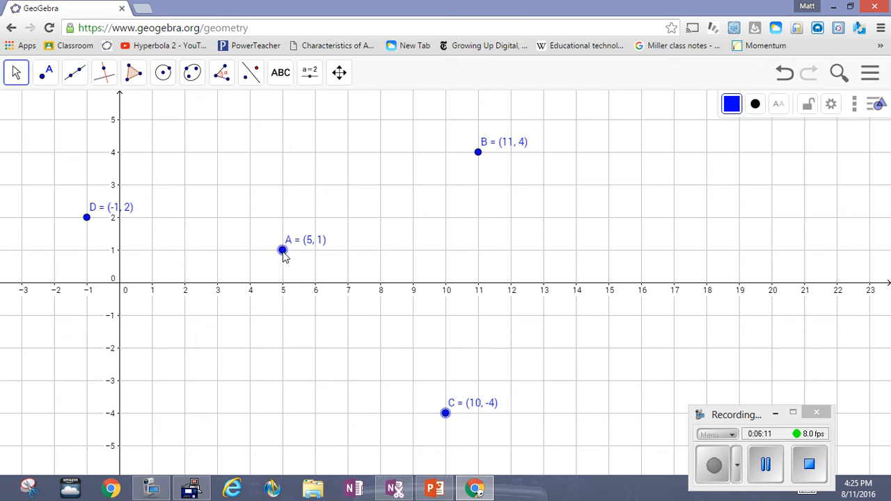
pyautogui.moveTo(282, 252); pyautogui.dragTo(223, 402)
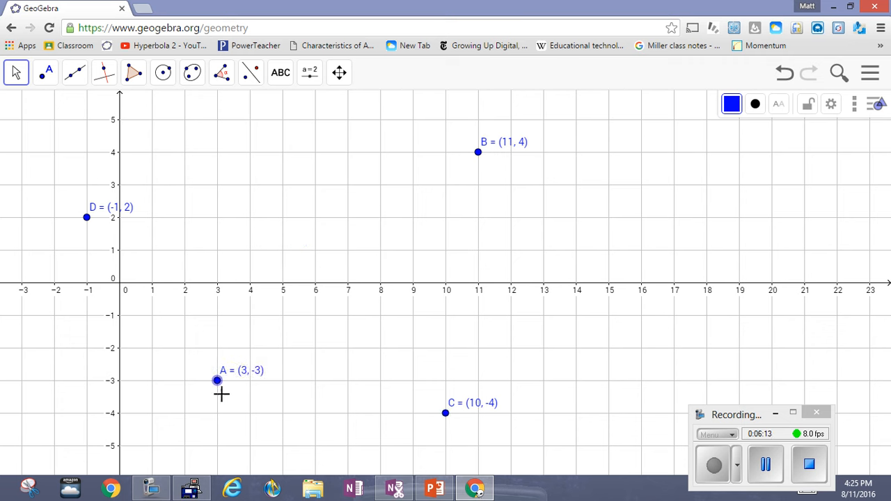
pyautogui.moveTo(88, 218); pyautogui.dragTo(163, 180)
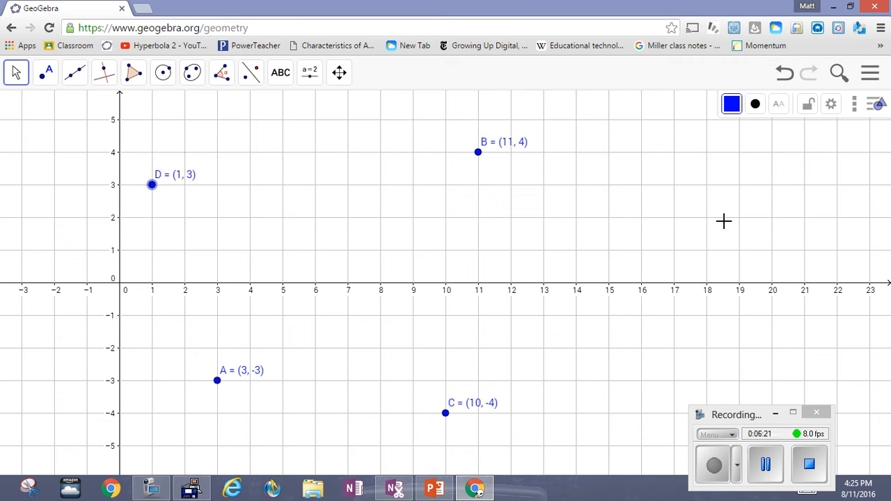
# Show the Input Bar below the drawing area
pyautogui.click(870, 74)
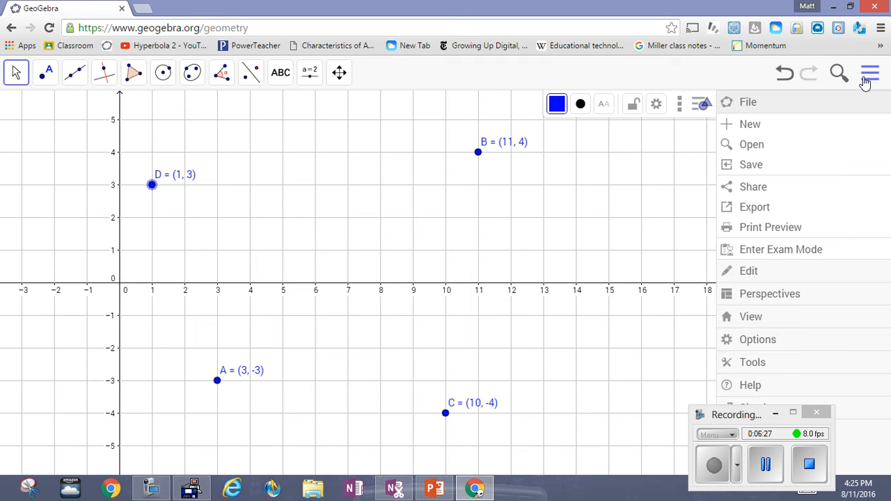
pyautogui.click(783, 322)
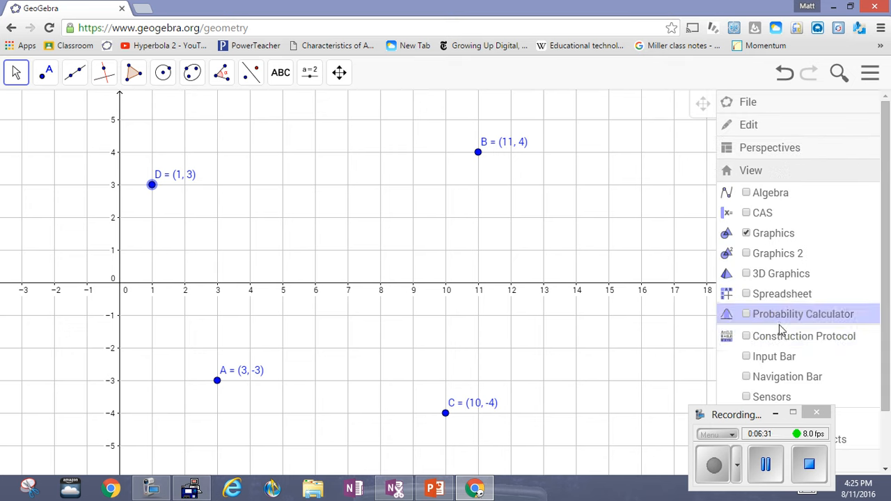
pyautogui.click(774, 360)
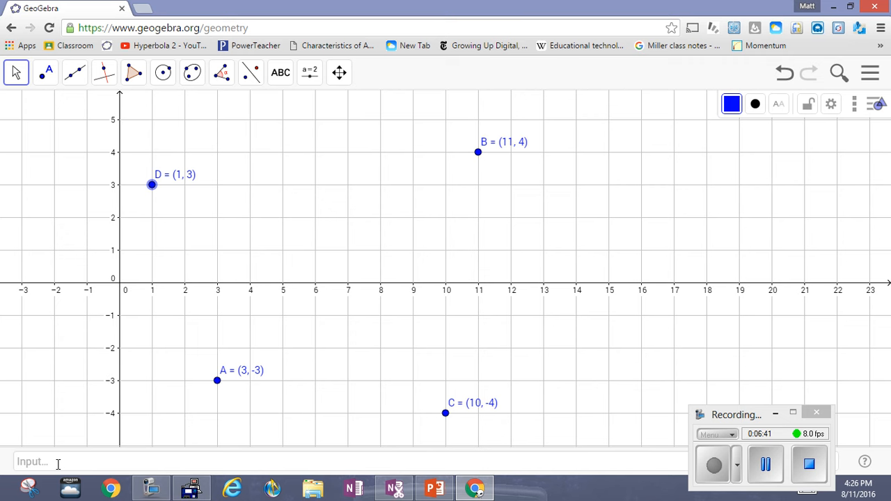
# Create a new point by entering the coordinates (5,-2) in the Input Bar
pyautogui.click(17, 460)
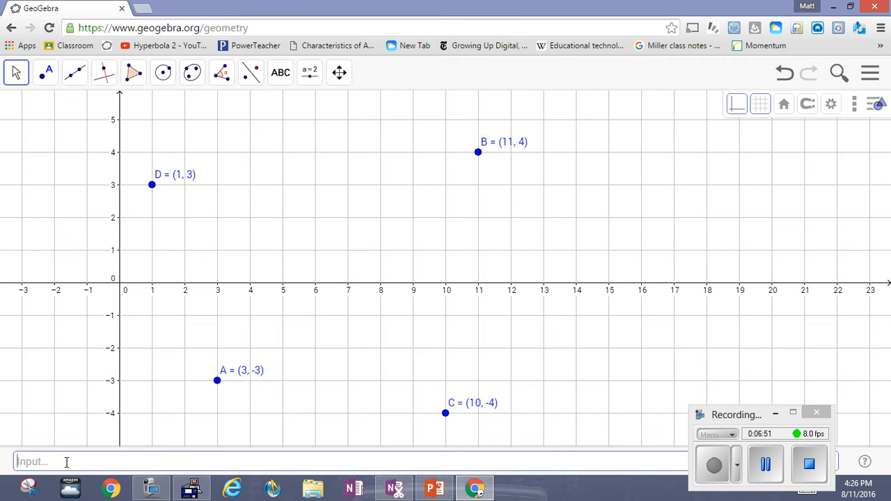
pyautogui.write('9')
pyautogui.press('BackSpace')
pyautogui.write('(')
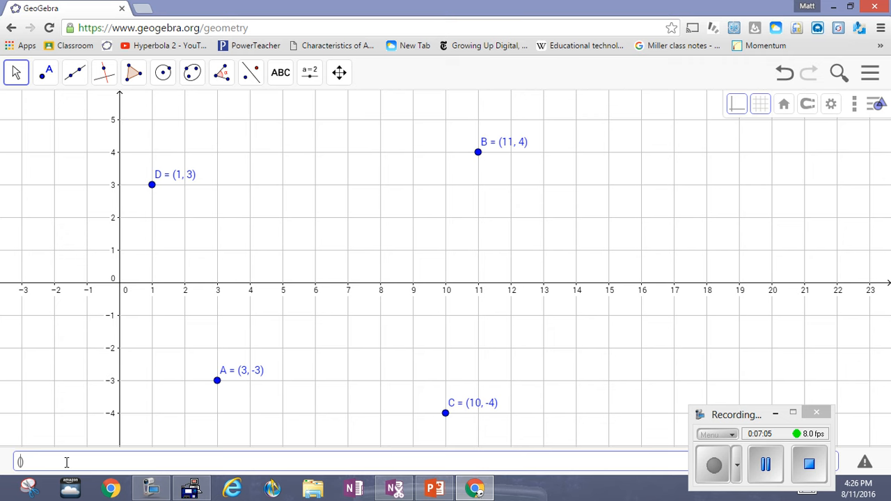
pyautogui.write('5,-')
pyautogui.write('2')
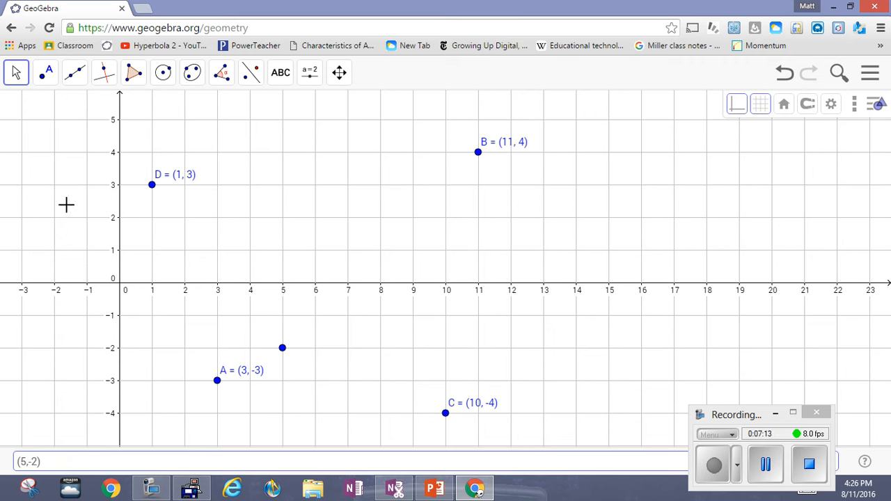
# Show the name and value as the label of the new point at (5, -2)
pyautogui.click(17, 72)
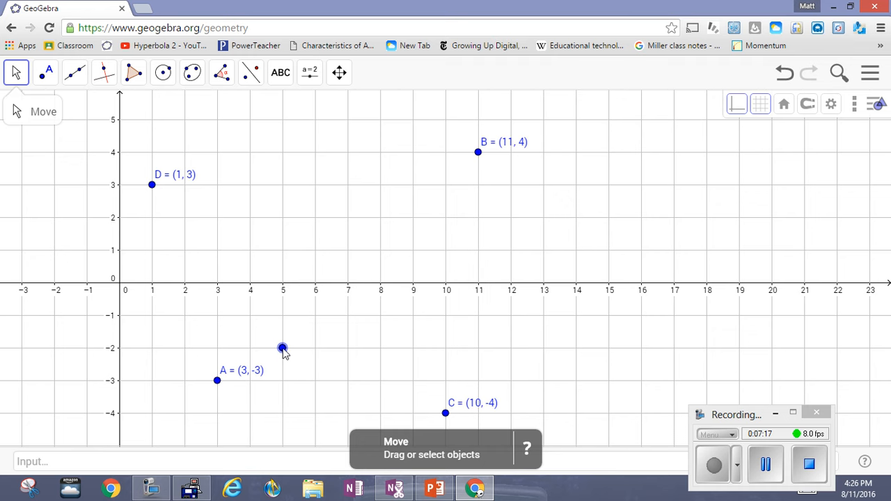
pyautogui.rightClick(283, 348)
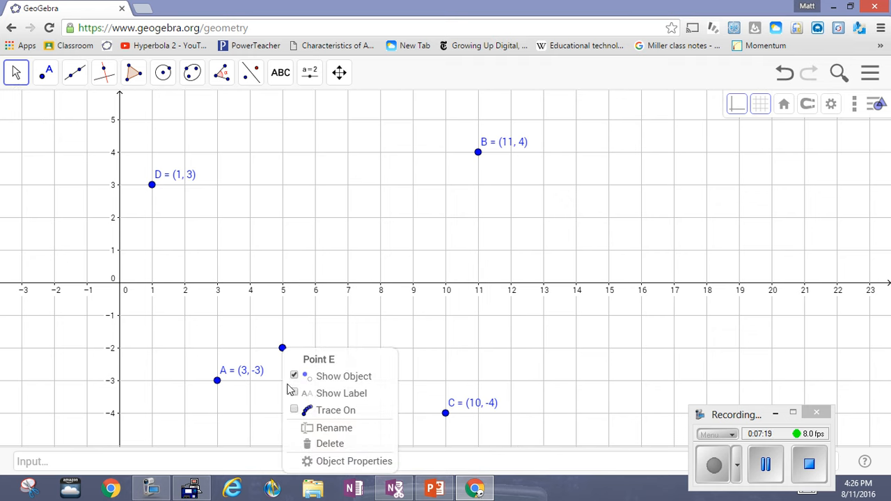
pyautogui.click(330, 461)
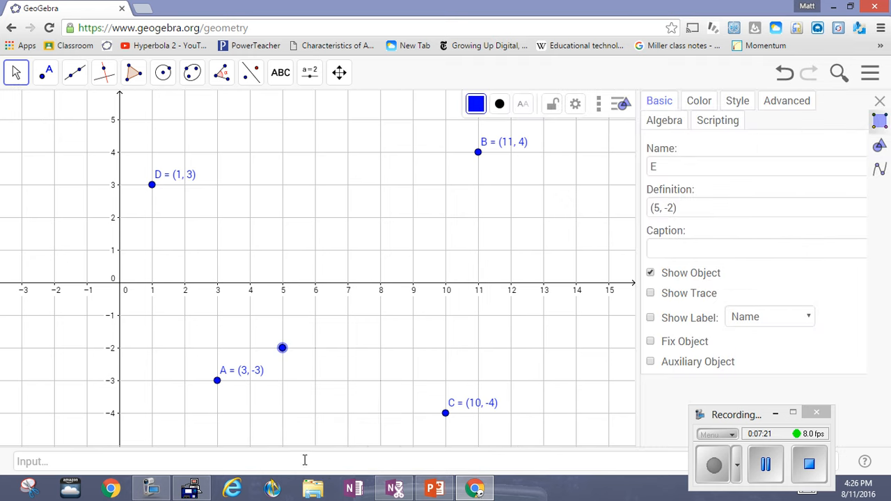
pyautogui.click(808, 319)
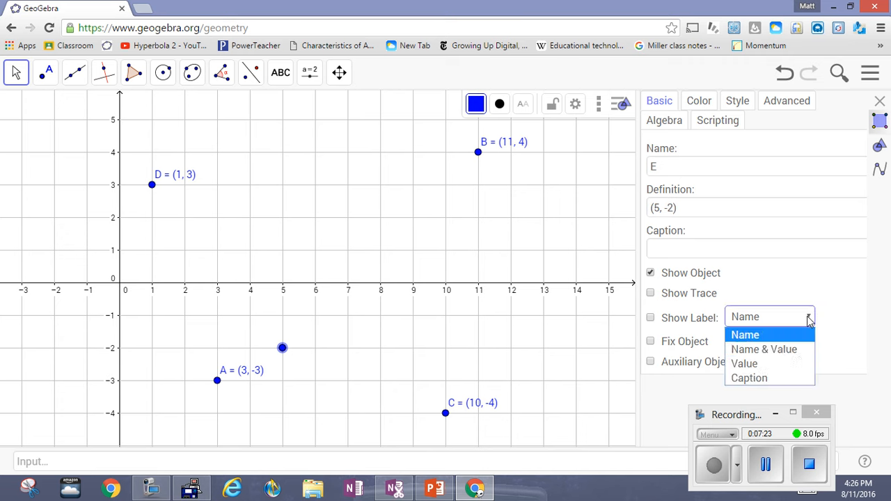
pyautogui.click(792, 350)
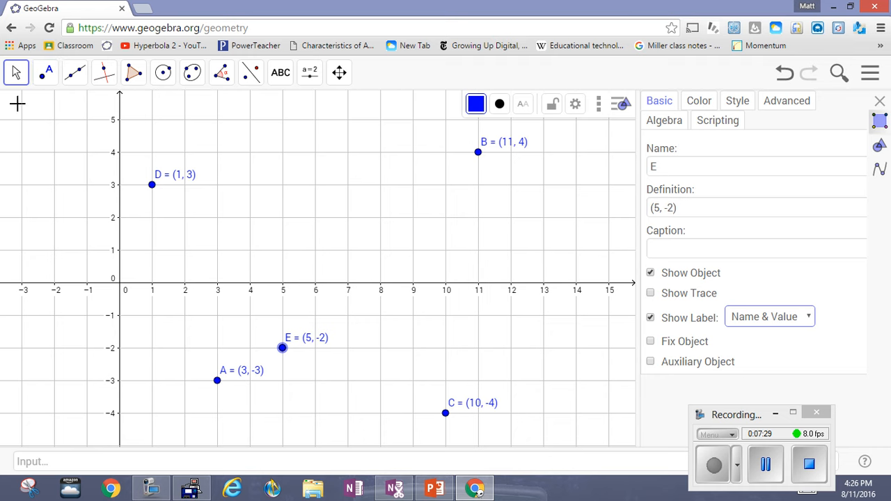
pyautogui.click(880, 101)
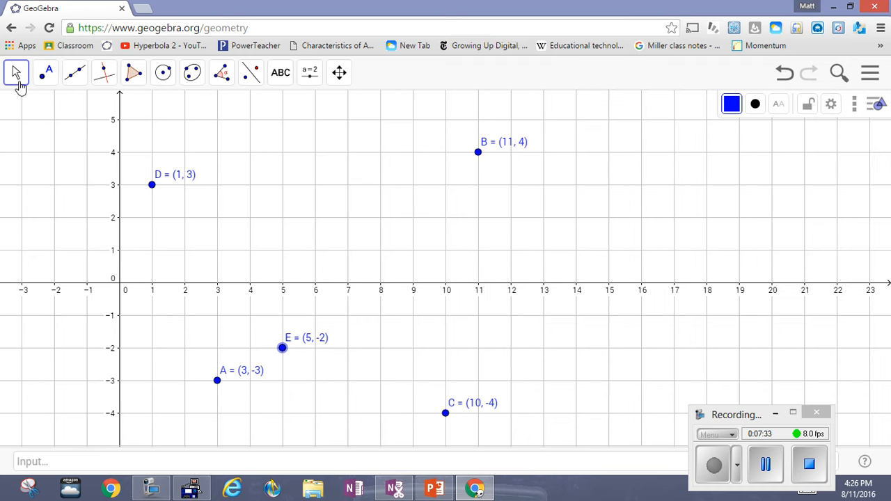
# Move point E to the grid intersection (-2, -1) and deselect it
pyautogui.click(15, 77)
pyautogui.moveTo(297, 403); pyautogui.dragTo(61, 314)
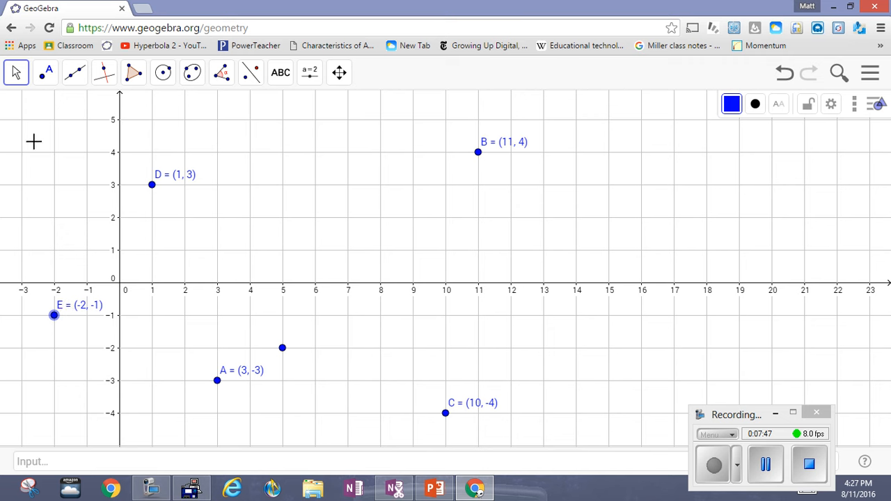
pyautogui.click(253, 255)
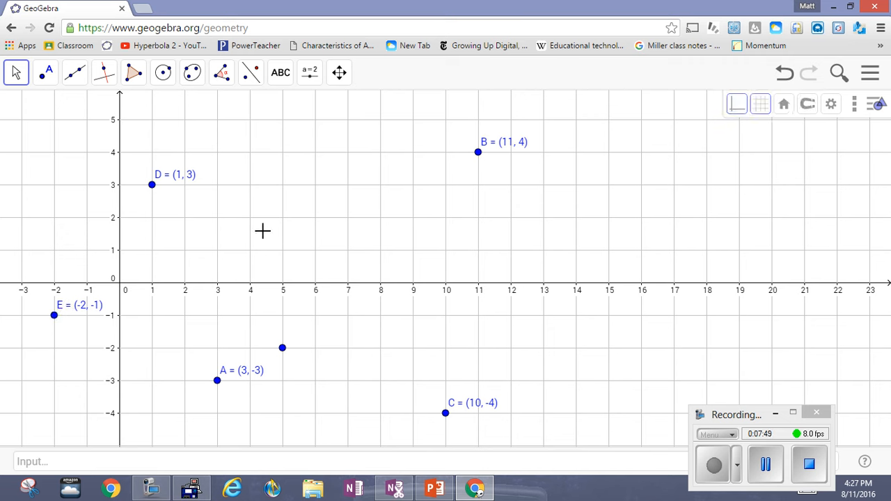
pyautogui.click(807, 104)
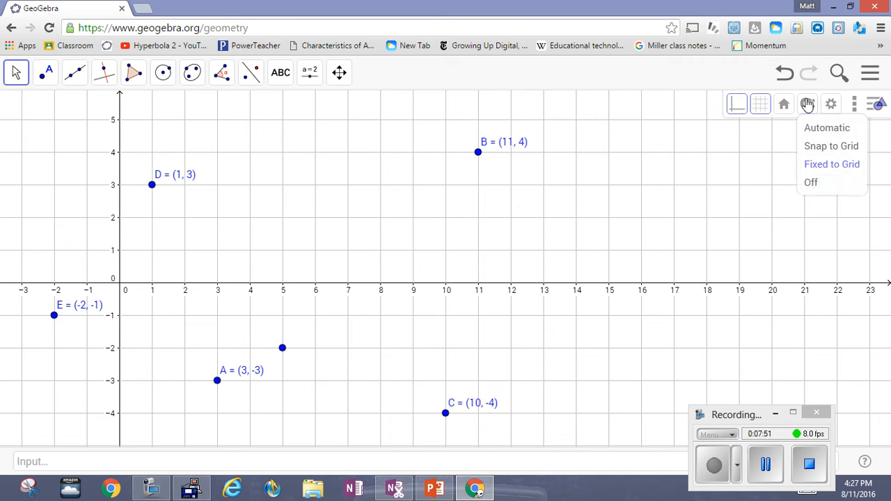
pyautogui.click(14, 75)
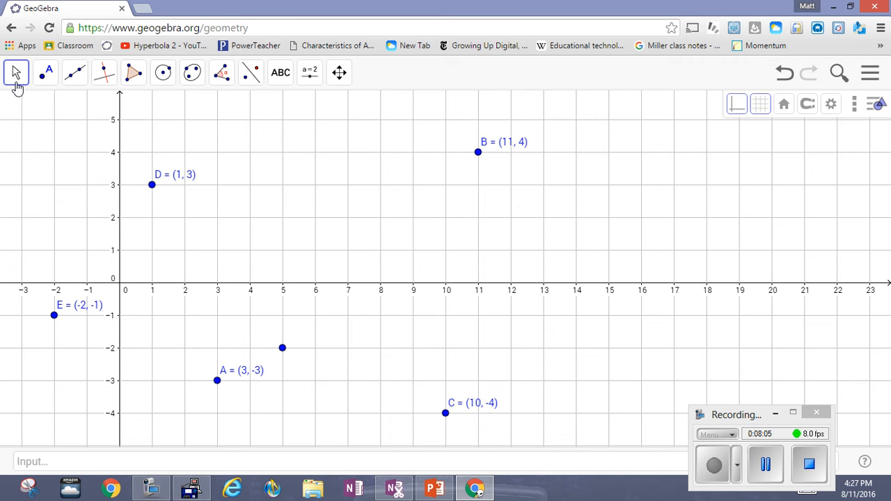
pyautogui.click(15, 78)
# Place a new point at (4, -1) with the Point tool and hide it
pyautogui.click(46, 73)
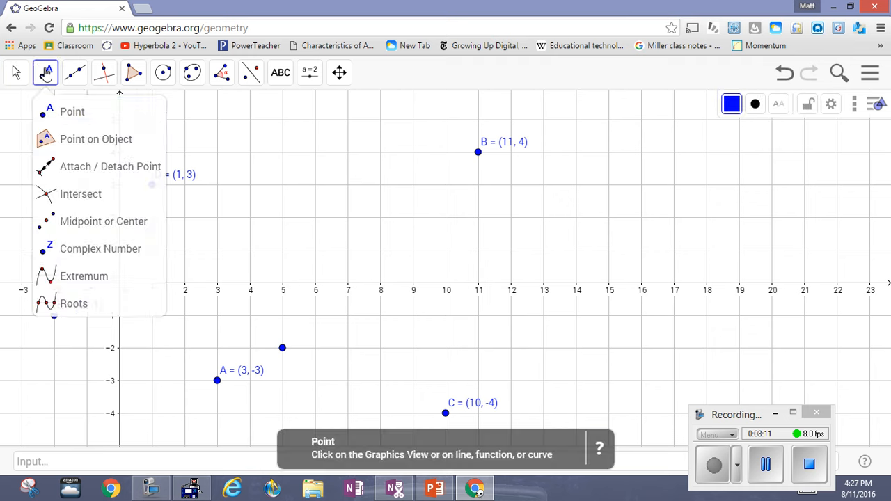
pyautogui.click(61, 119)
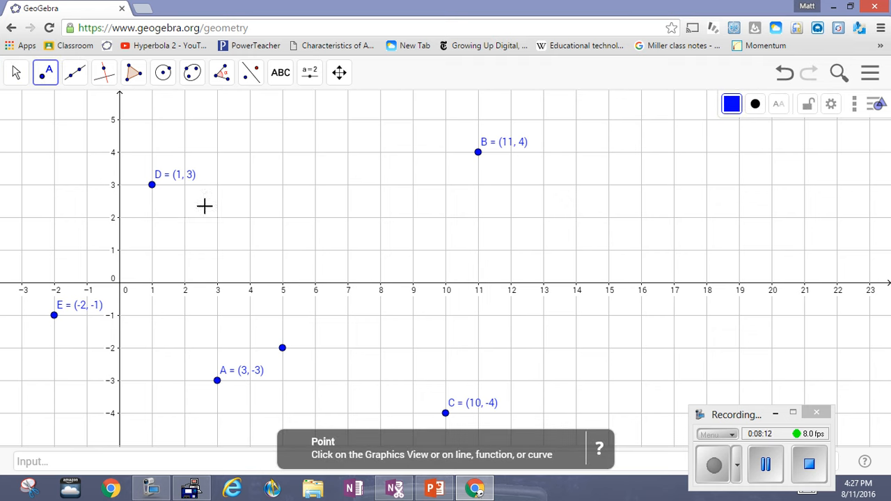
pyautogui.rightClick(283, 350)
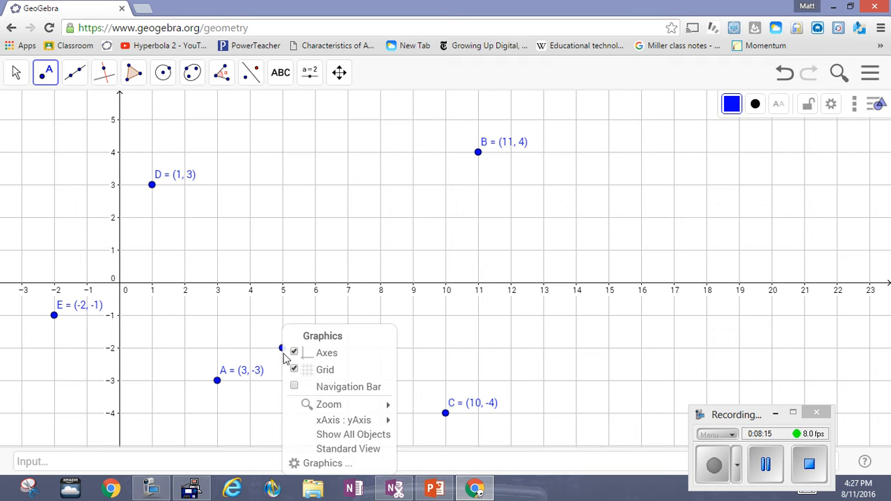
pyautogui.click(252, 317)
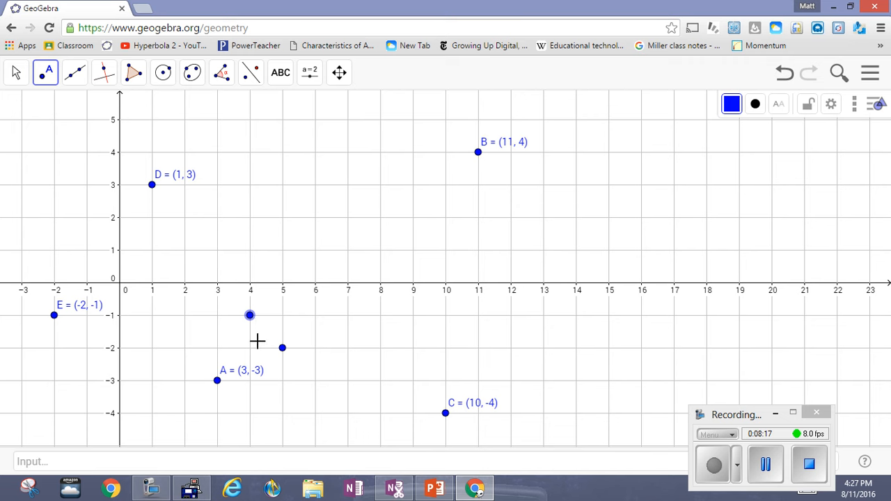
pyautogui.rightClick(252, 317)
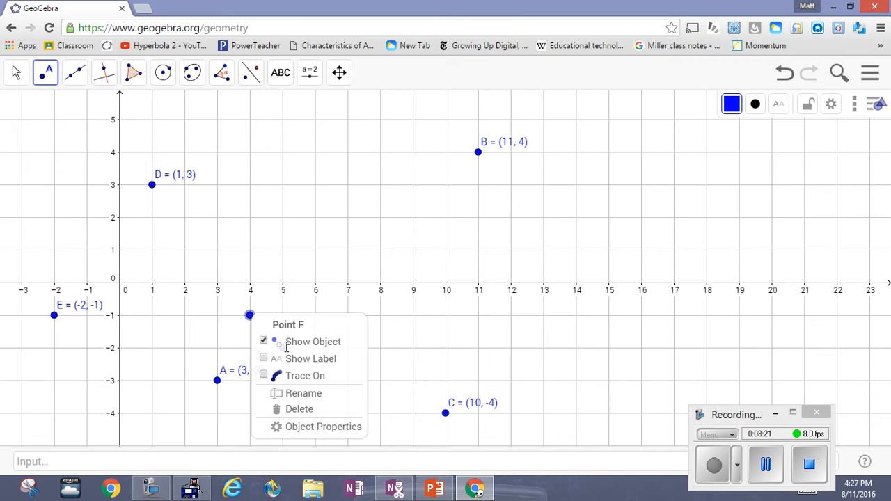
pyautogui.click(264, 342)
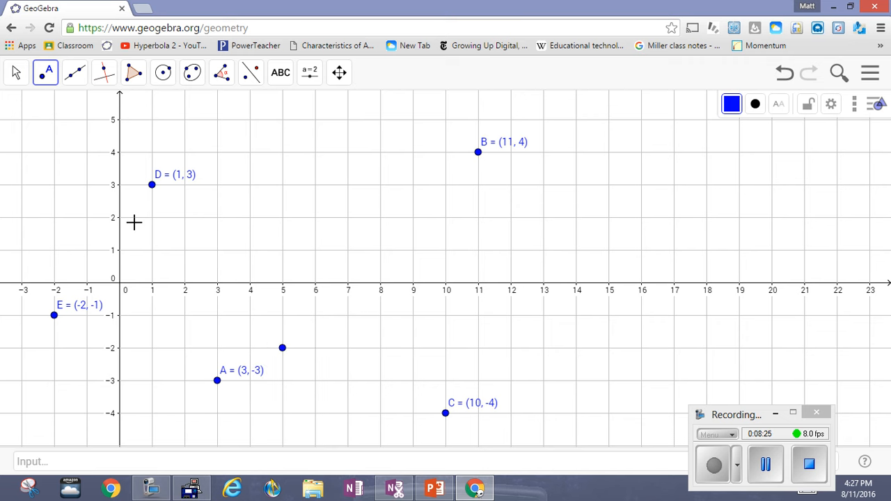